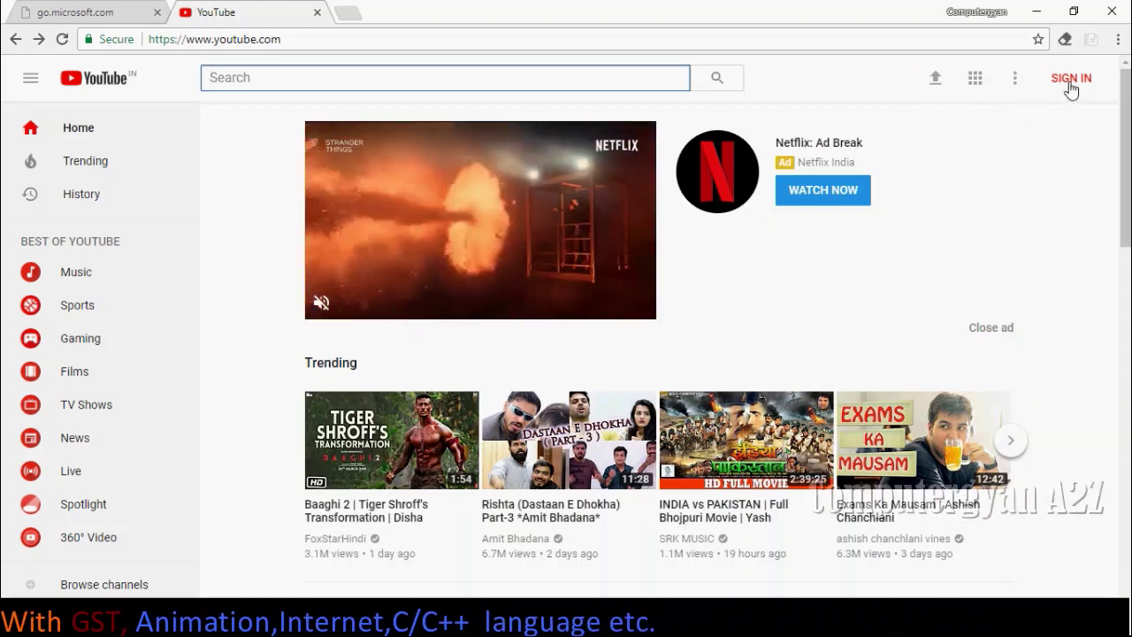
# Sign in to the channel's Google account by entering the account password
pyautogui.click(1070, 79)
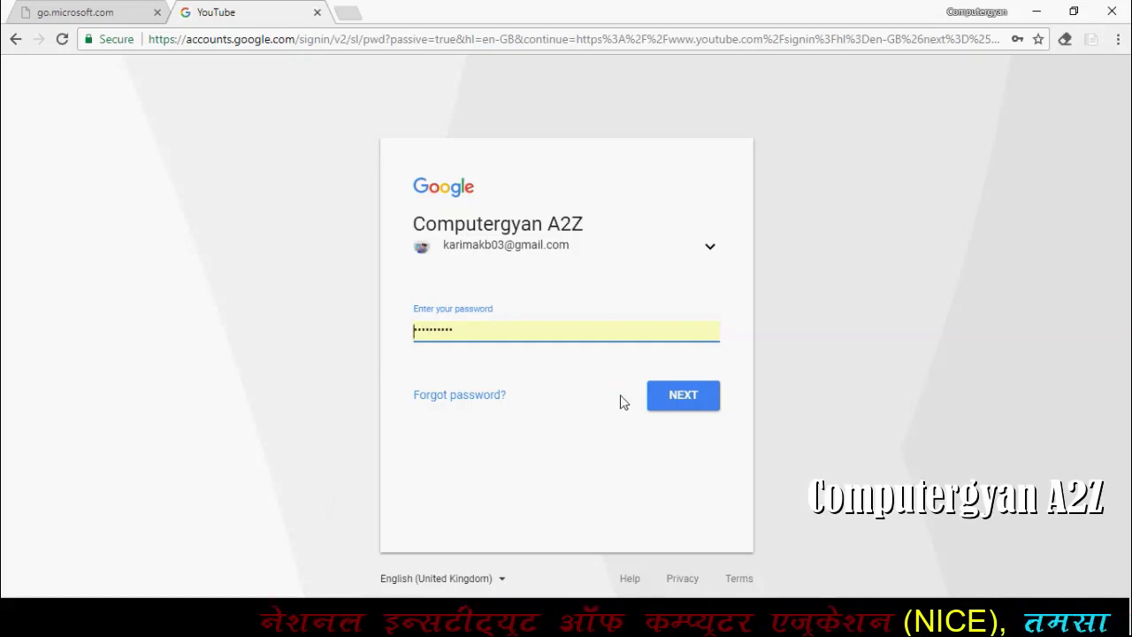
pyautogui.click(684, 407)
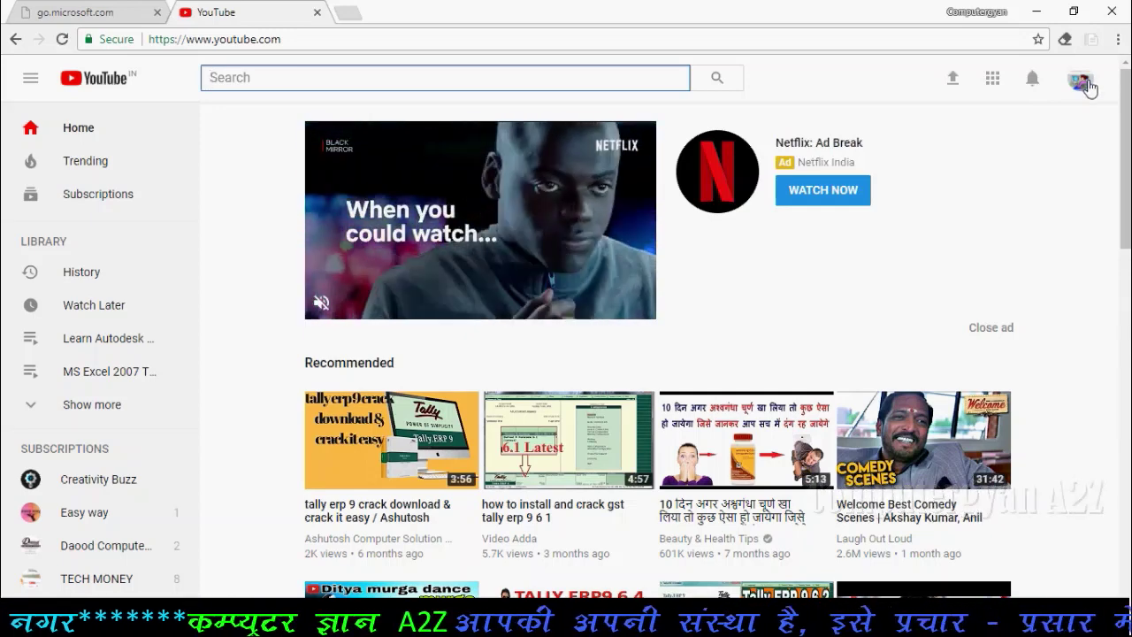
# Go from the avatar menu to Creator Studio's Video Manager Playlists page, listing four playlists
pyautogui.click(1082, 83)
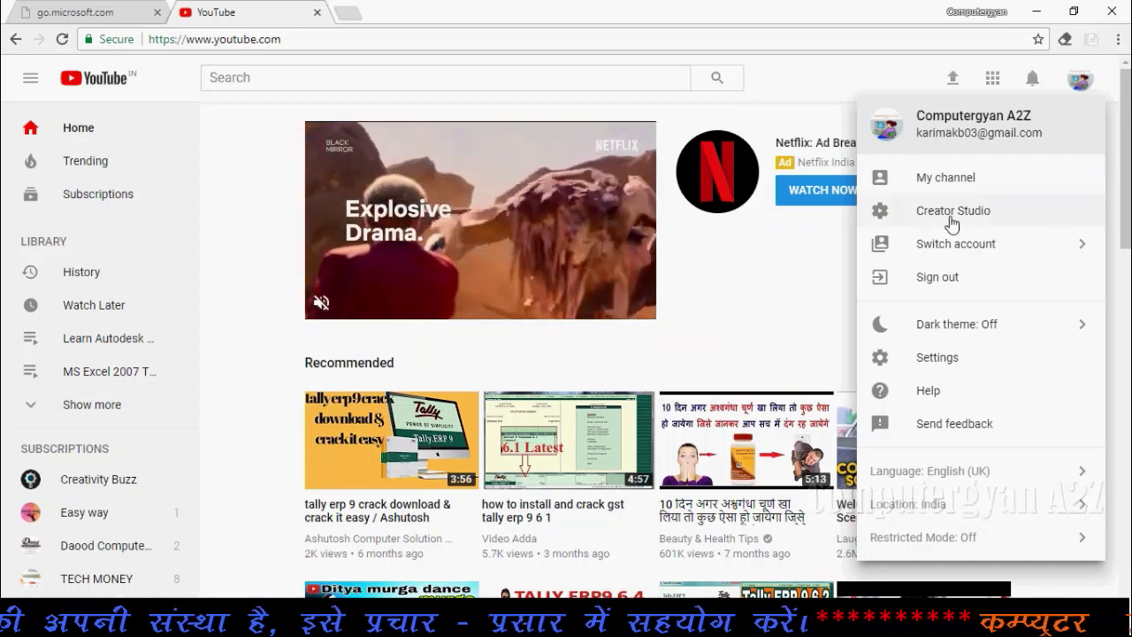
pyautogui.click(950, 217)
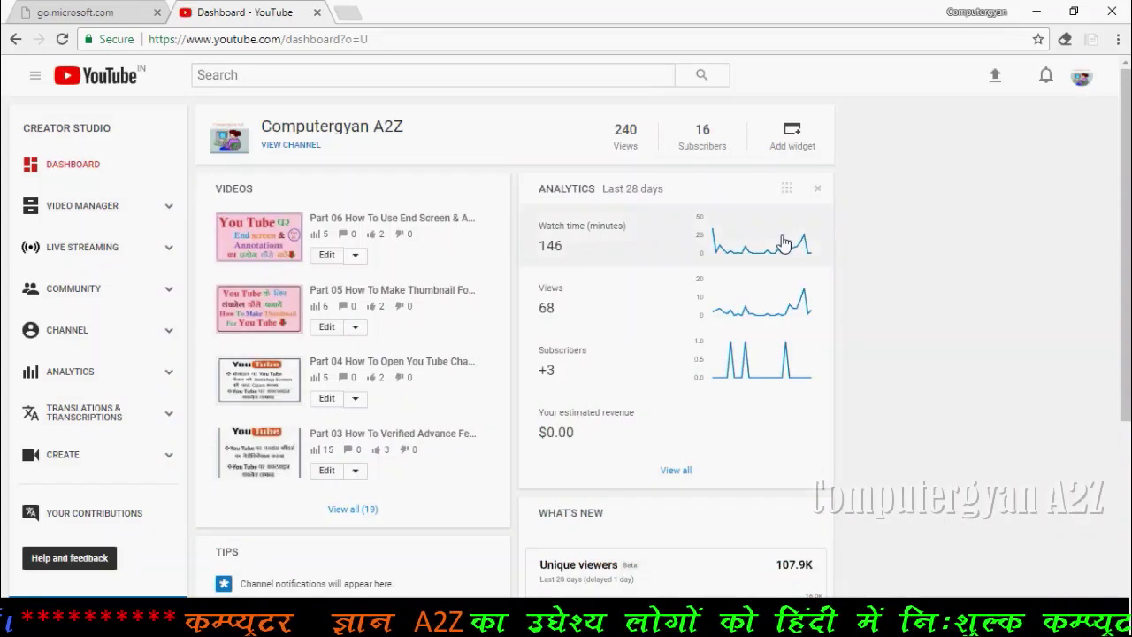
pyautogui.click(79, 210)
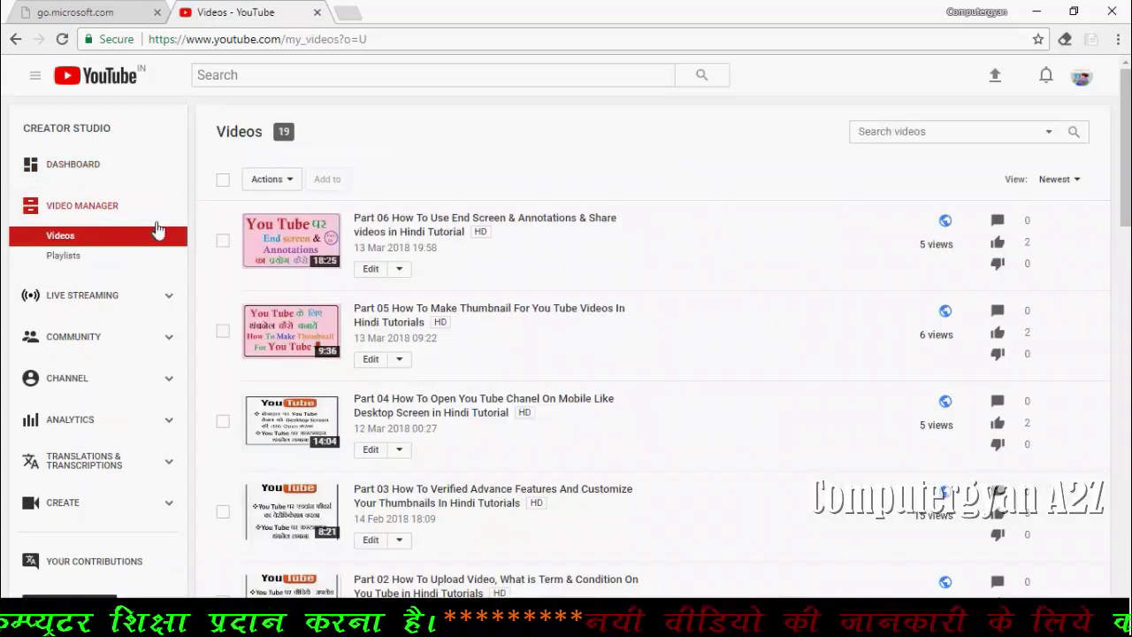
pyautogui.click(59, 260)
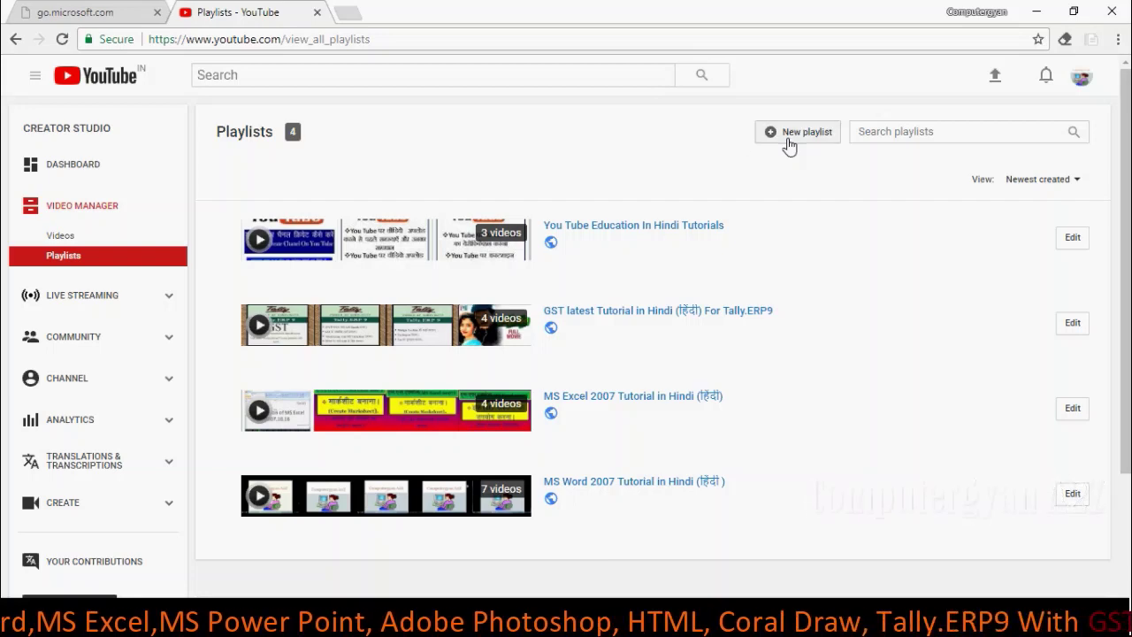
# Create a public playlist with the suggested title 'Corel Draw in Hindi Tutorials'
pyautogui.click(788, 142)
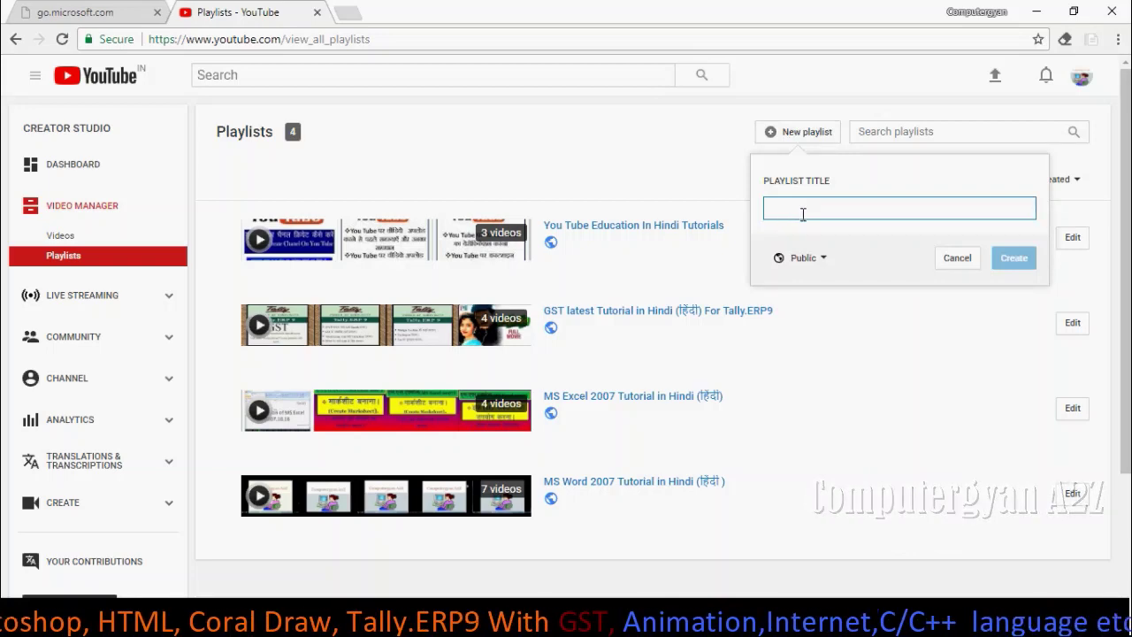
pyautogui.click(802, 213)
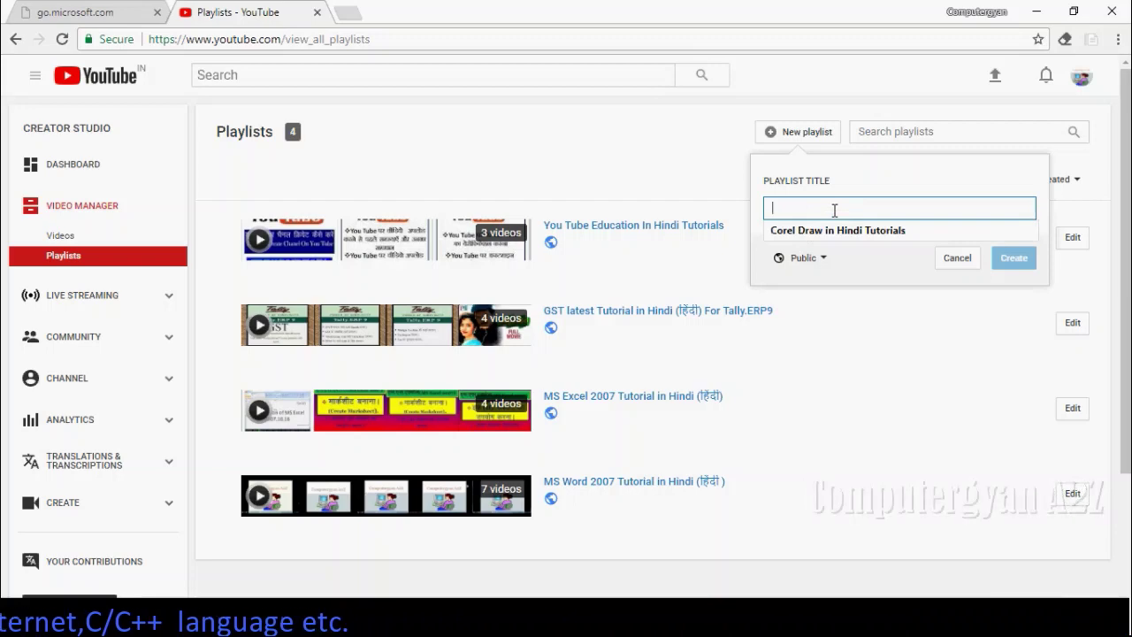
pyautogui.click(828, 232)
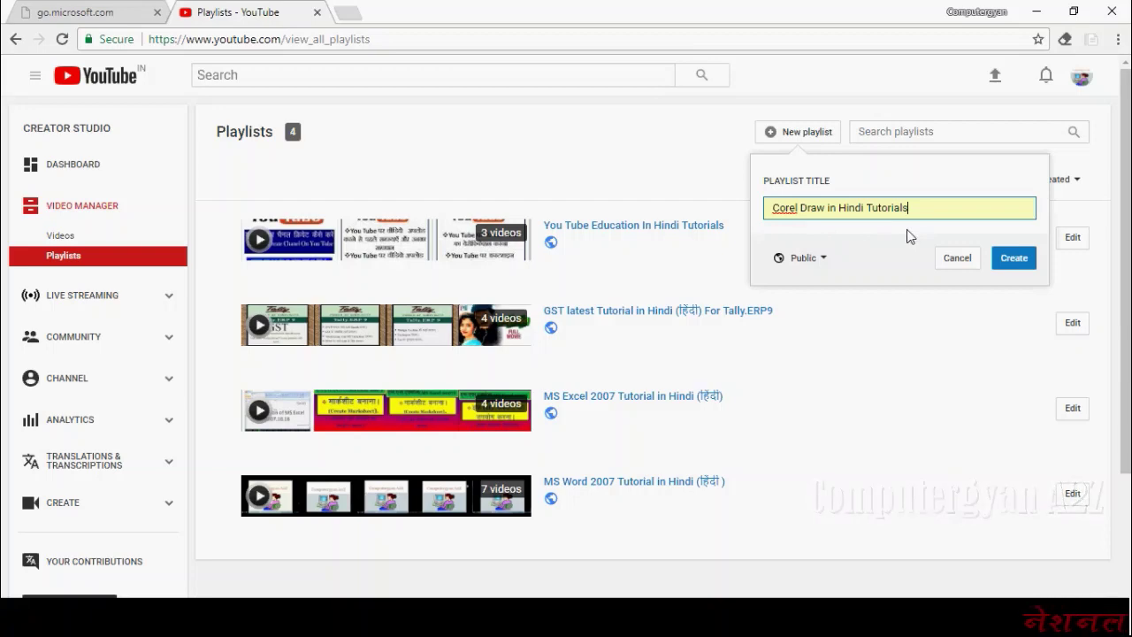
pyautogui.click(1014, 262)
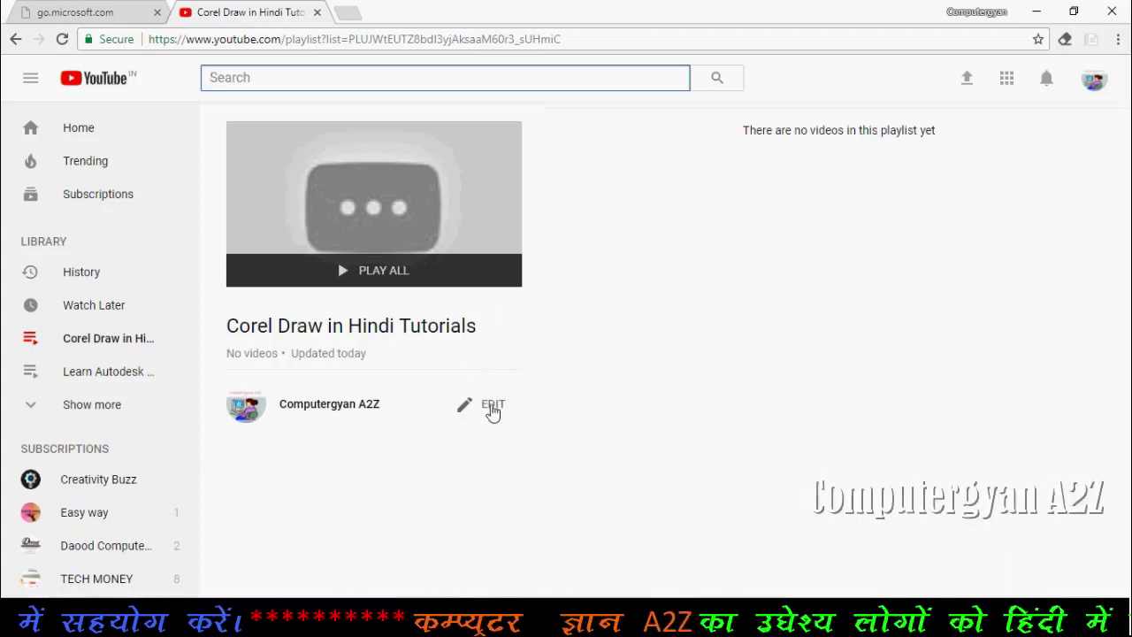
# Put the new playlist in edit mode and bring up the Add video to playlist dialog
pyautogui.click(492, 408)
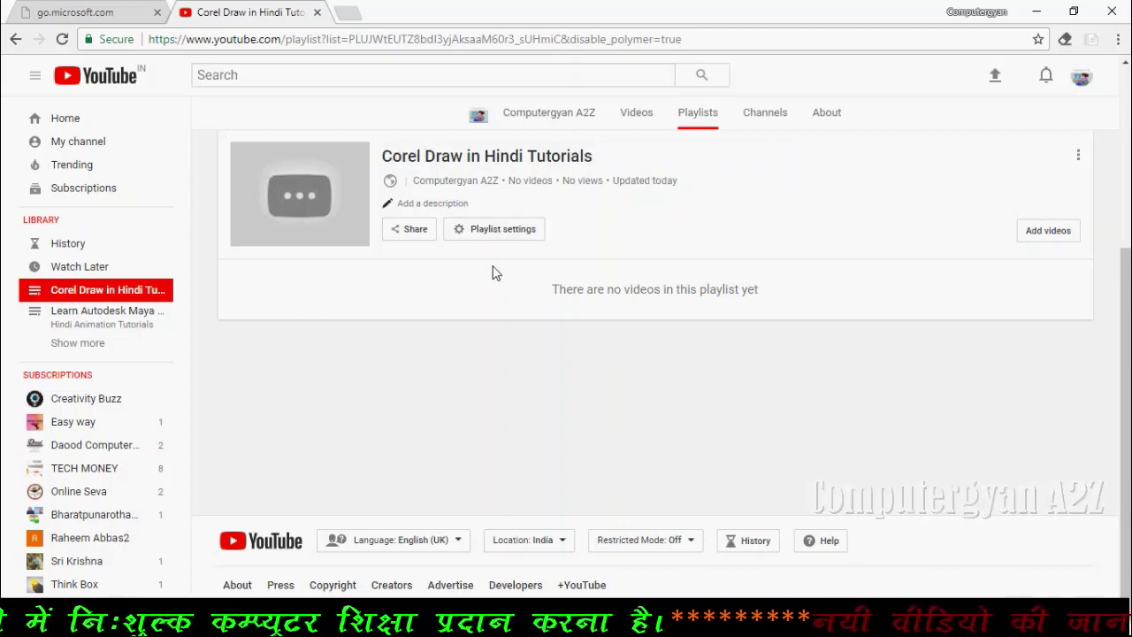
pyautogui.click(1042, 232)
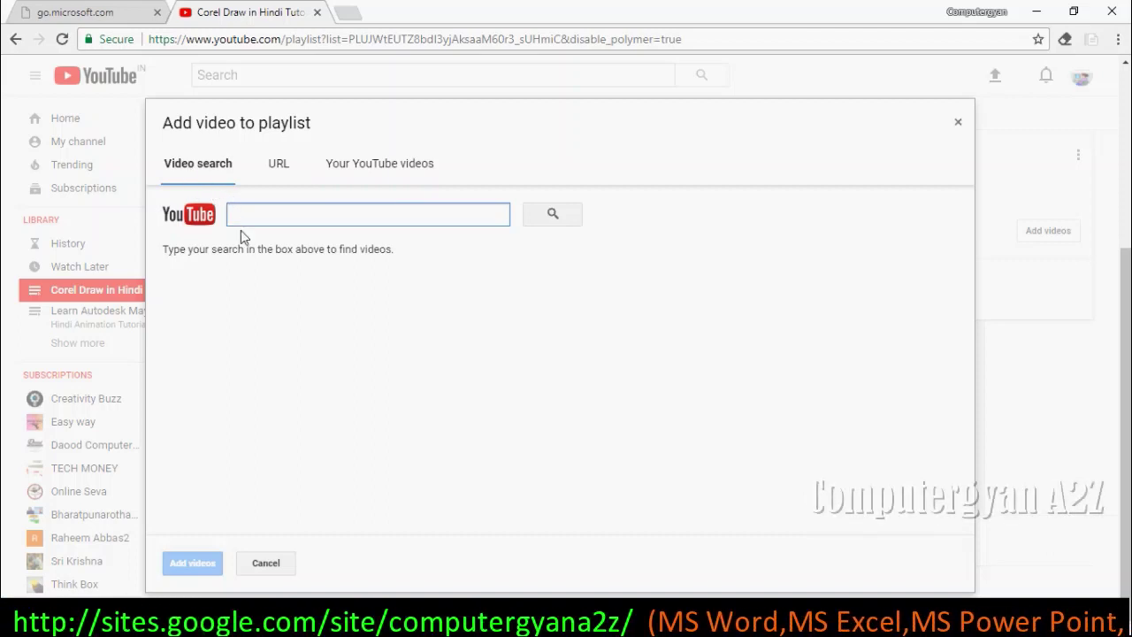
# List the channel's own uploads, Part 06 down to Part 02, in the add-video dialog
pyautogui.click(281, 171)
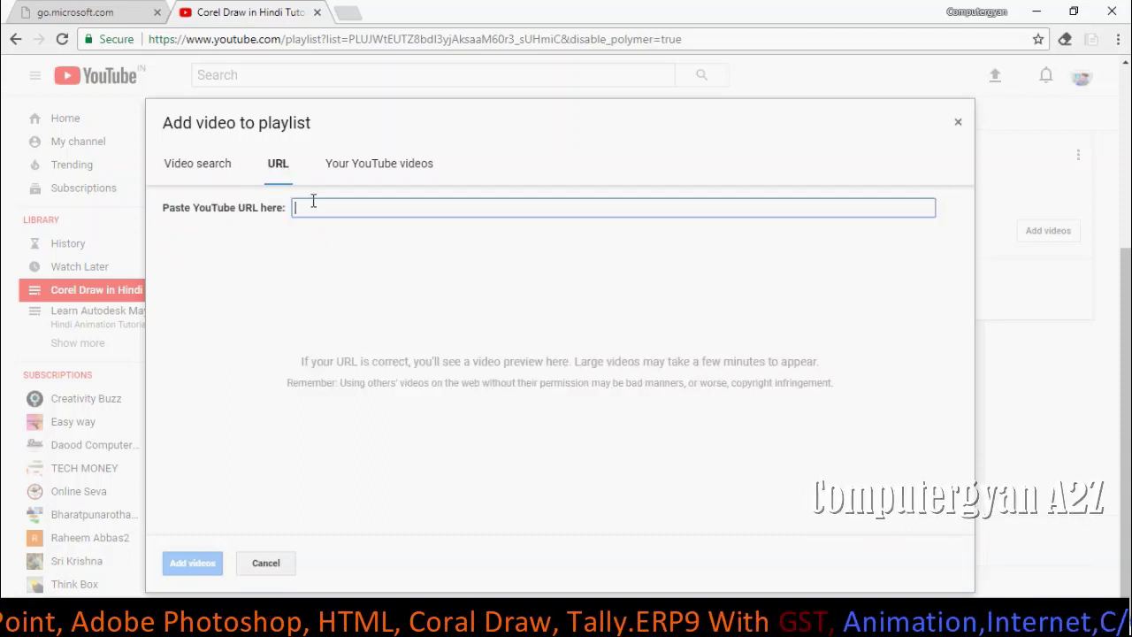
pyautogui.click(367, 170)
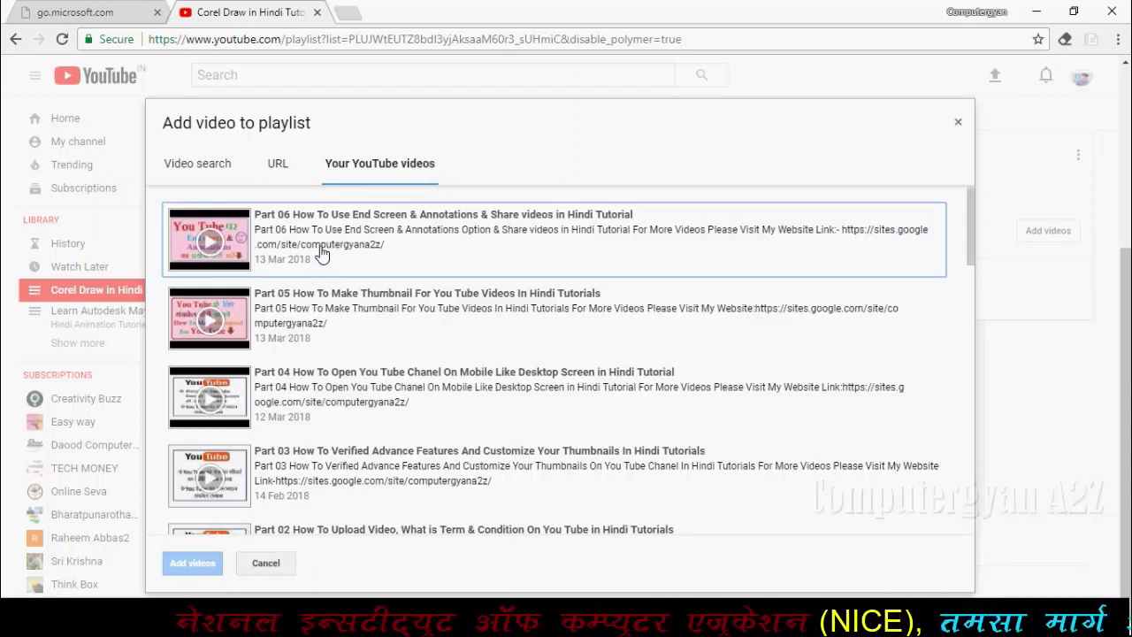
pyautogui.scroll(-1, 318, 266)
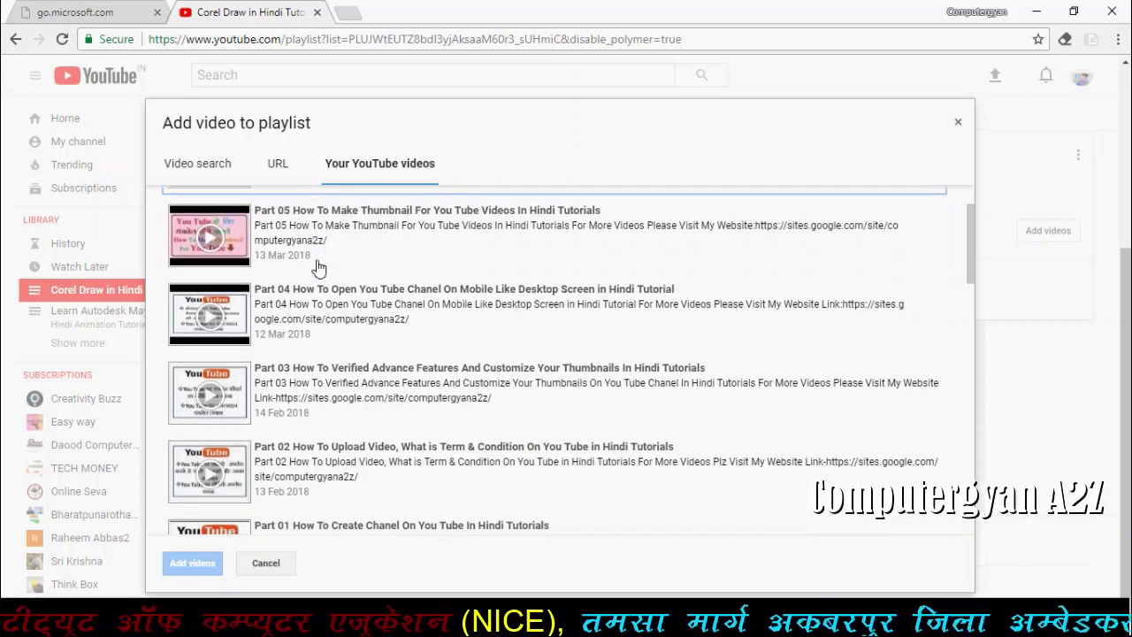
pyautogui.scroll(1, 318, 267)
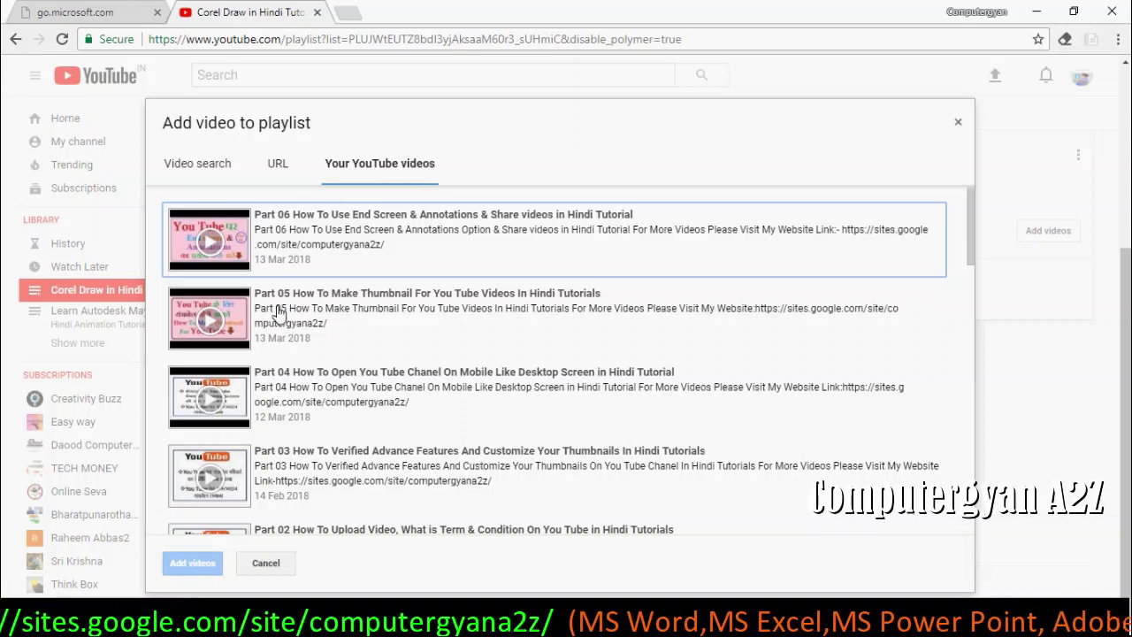
# Select the Part 04, Part 05 and Part 06 videos and add all three
pyautogui.click(275, 314)
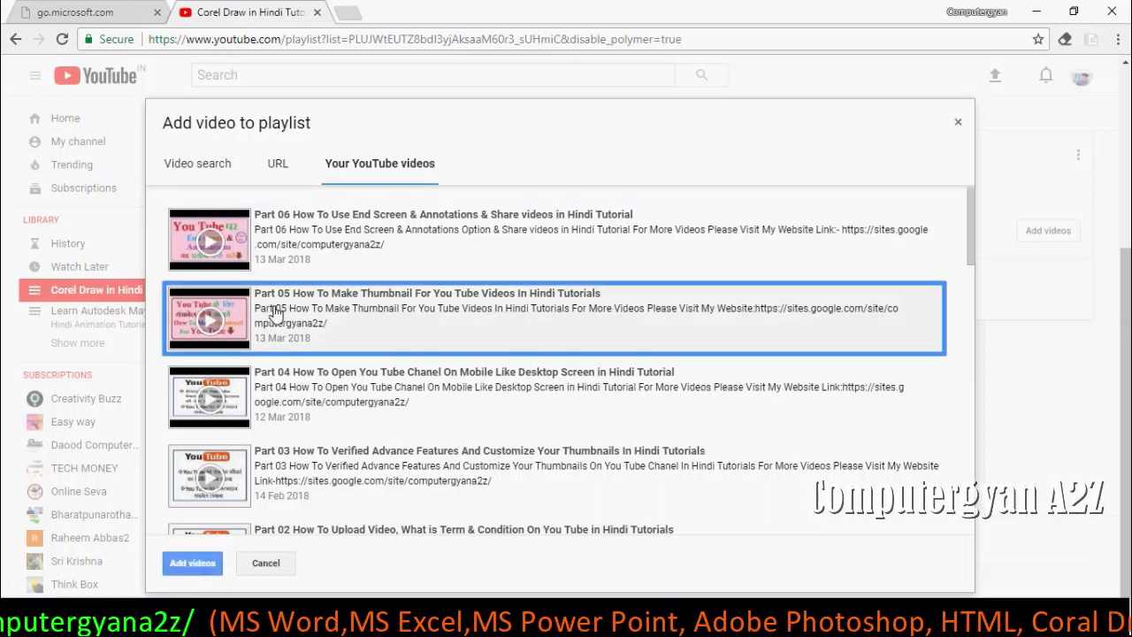
pyautogui.click(301, 239)
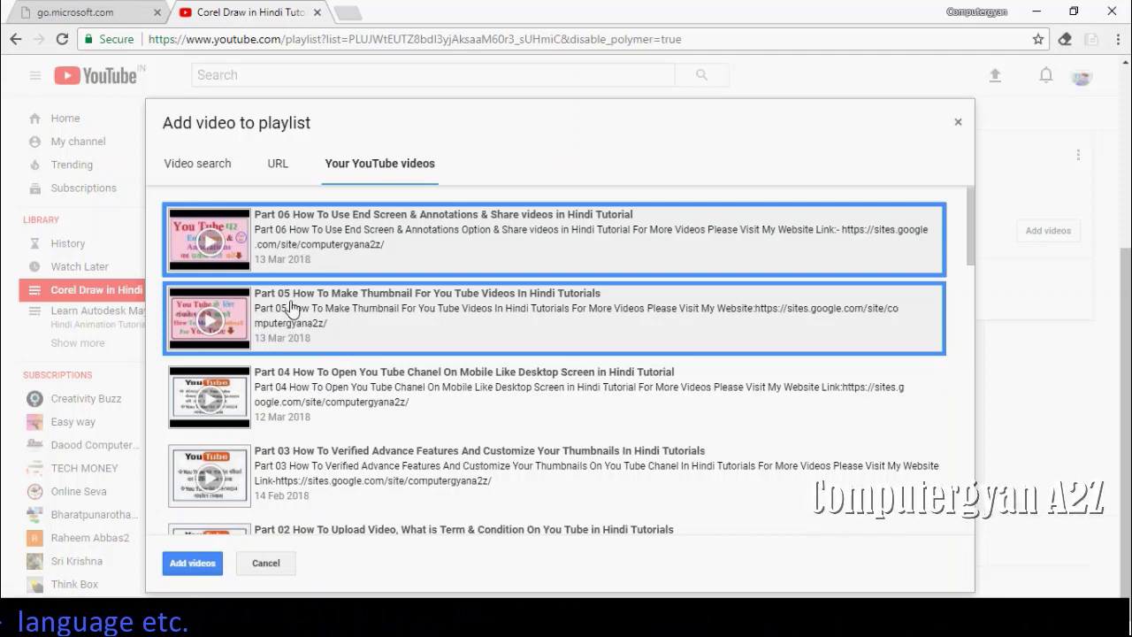
pyautogui.click(305, 245)
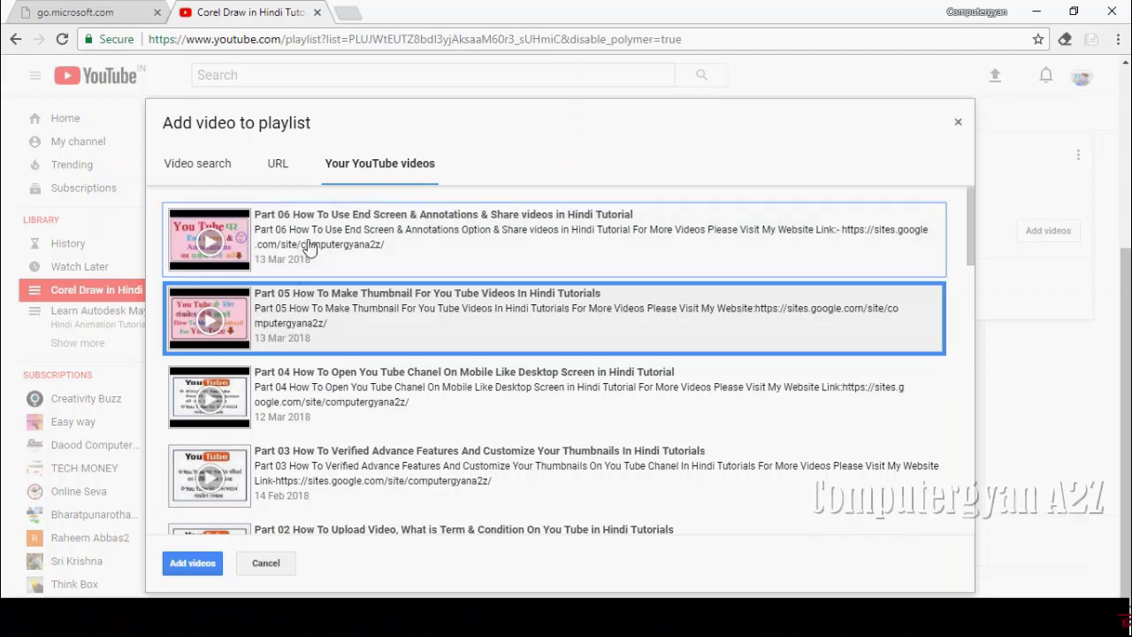
pyautogui.click(295, 337)
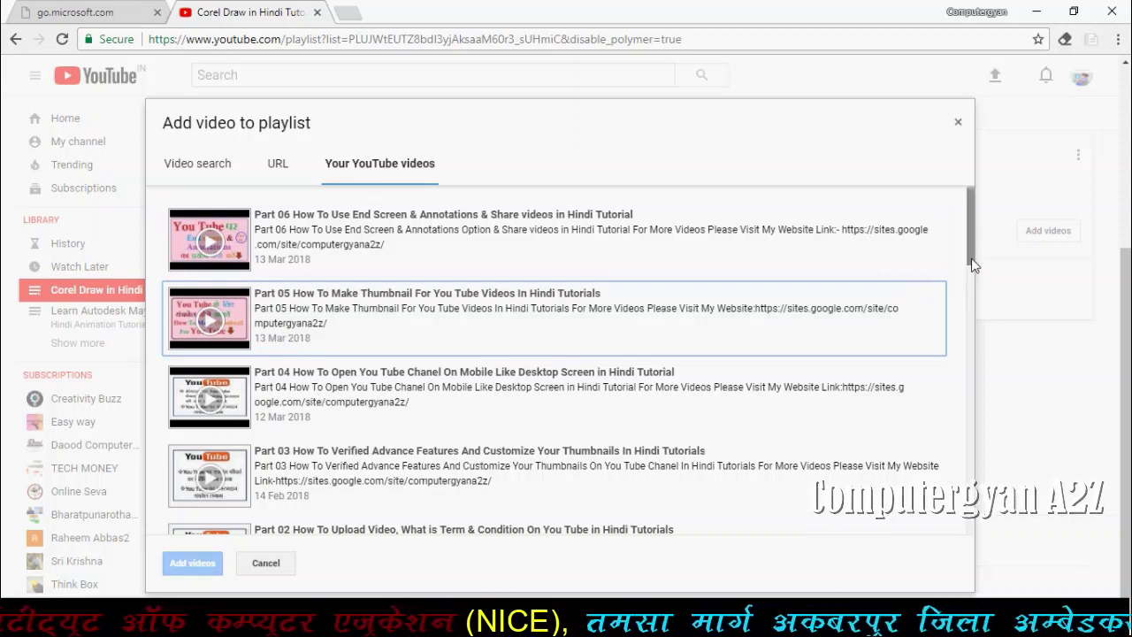
pyautogui.scroll(-1, 971, 264)
pyautogui.scroll(1, 971, 264)
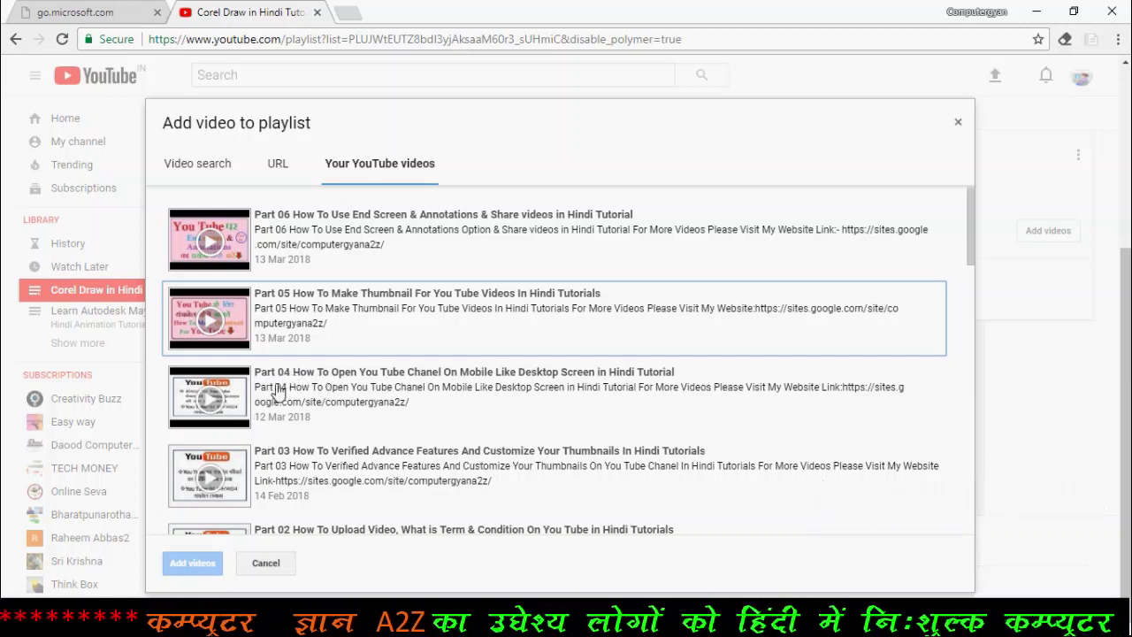
pyautogui.click(278, 390)
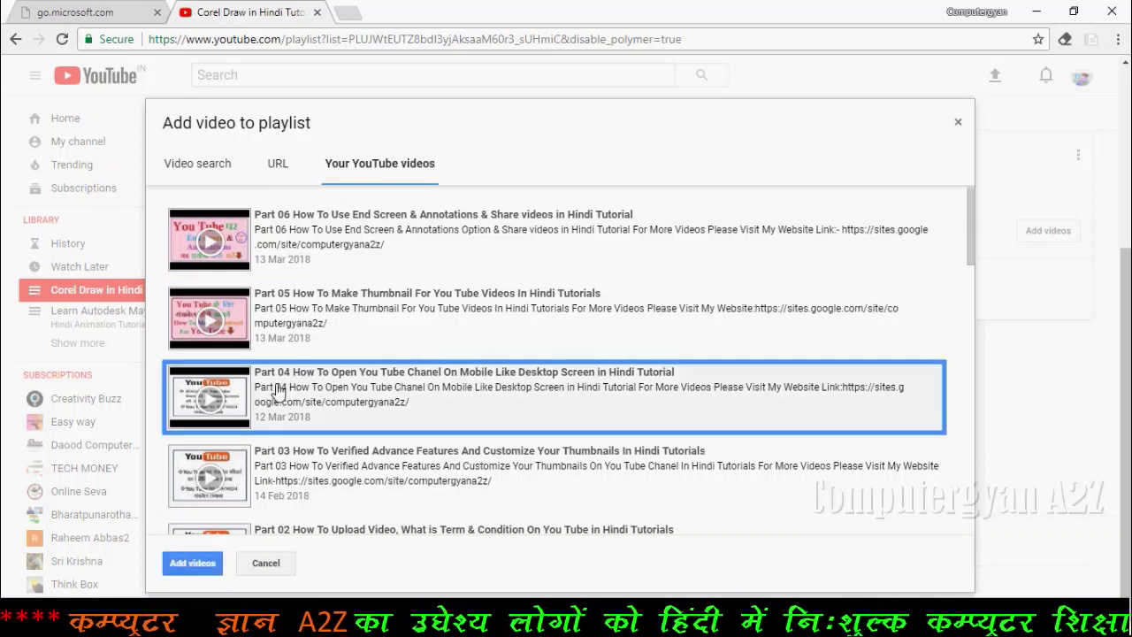
pyautogui.click(310, 315)
pyautogui.click(339, 238)
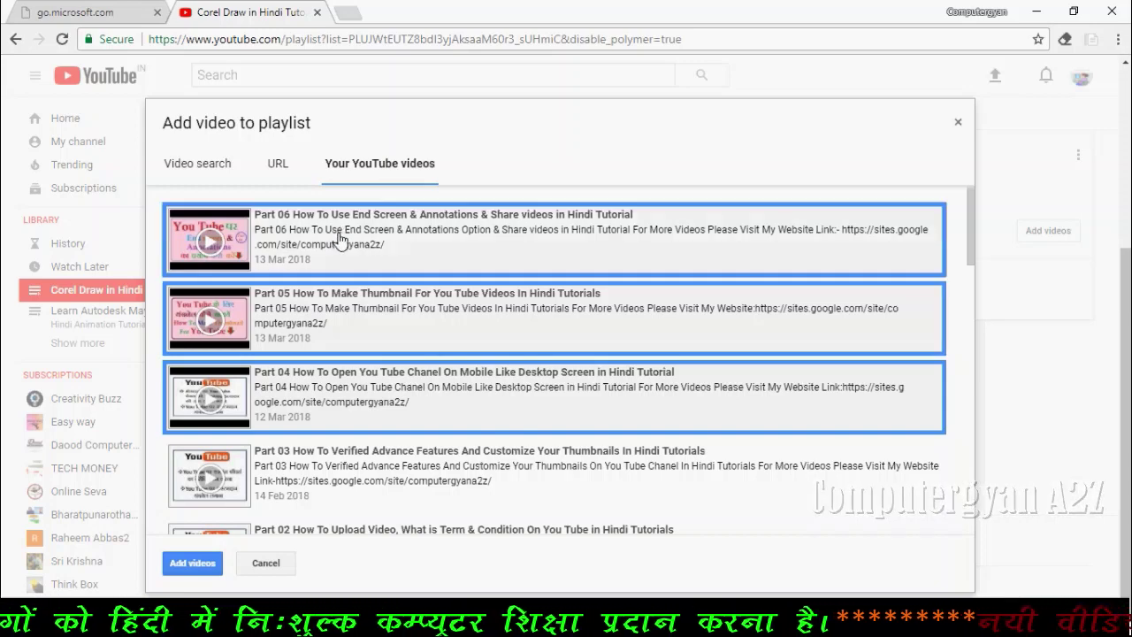
pyautogui.click(194, 564)
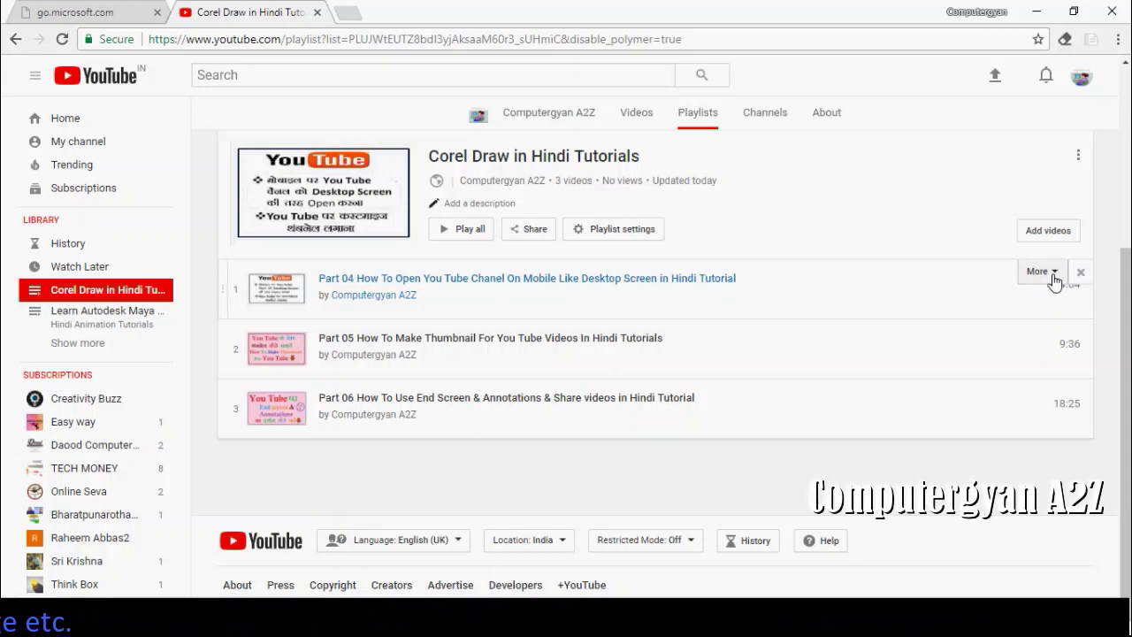
# Move Part 06 to the top of the playlist, then back to the bottom after Part 05
pyautogui.click(1054, 281)
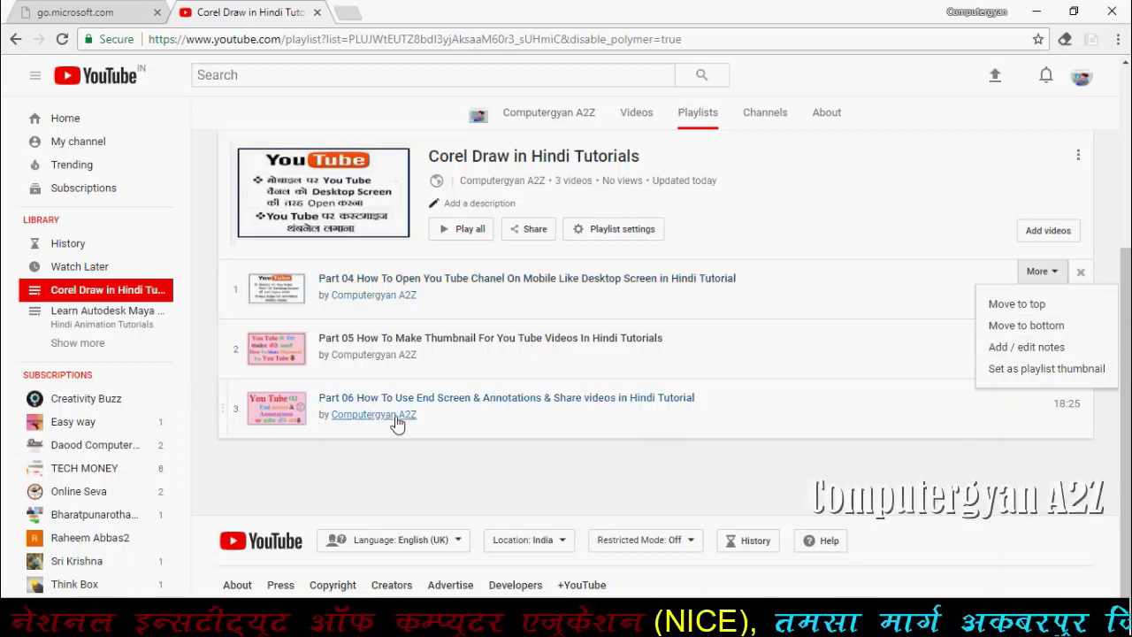
pyautogui.click(640, 446)
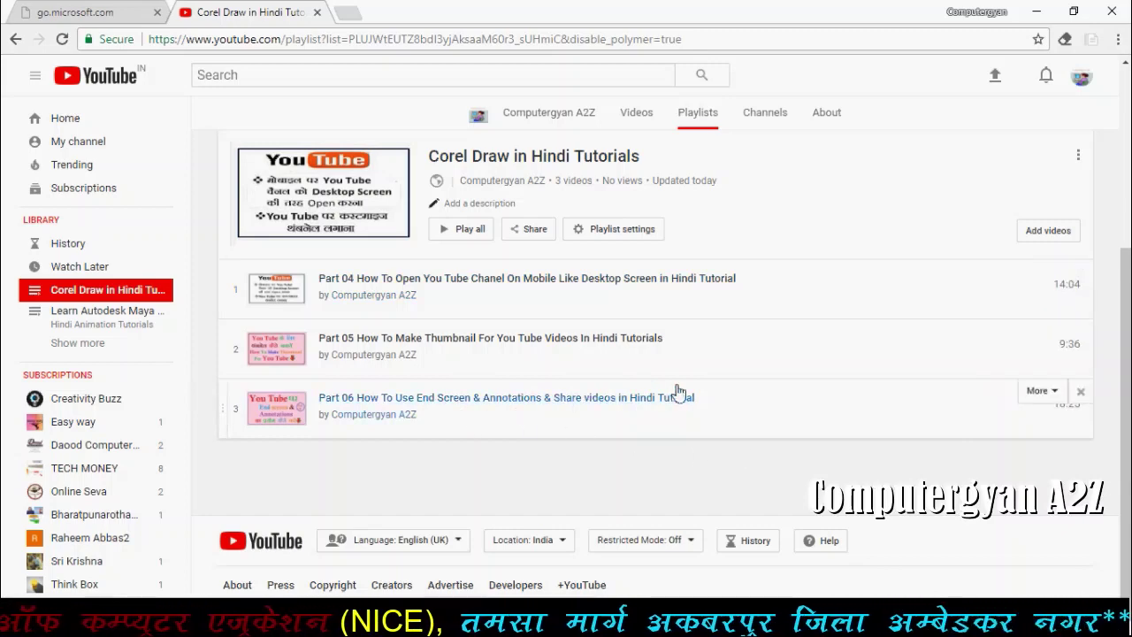
pyautogui.click(1052, 398)
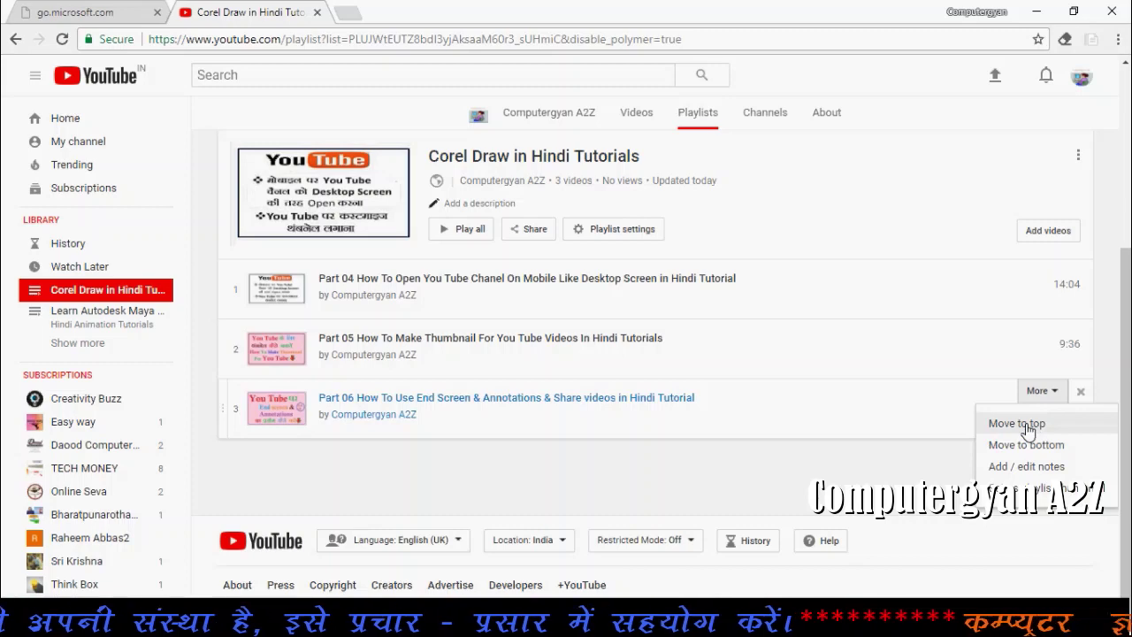
pyautogui.click(1028, 426)
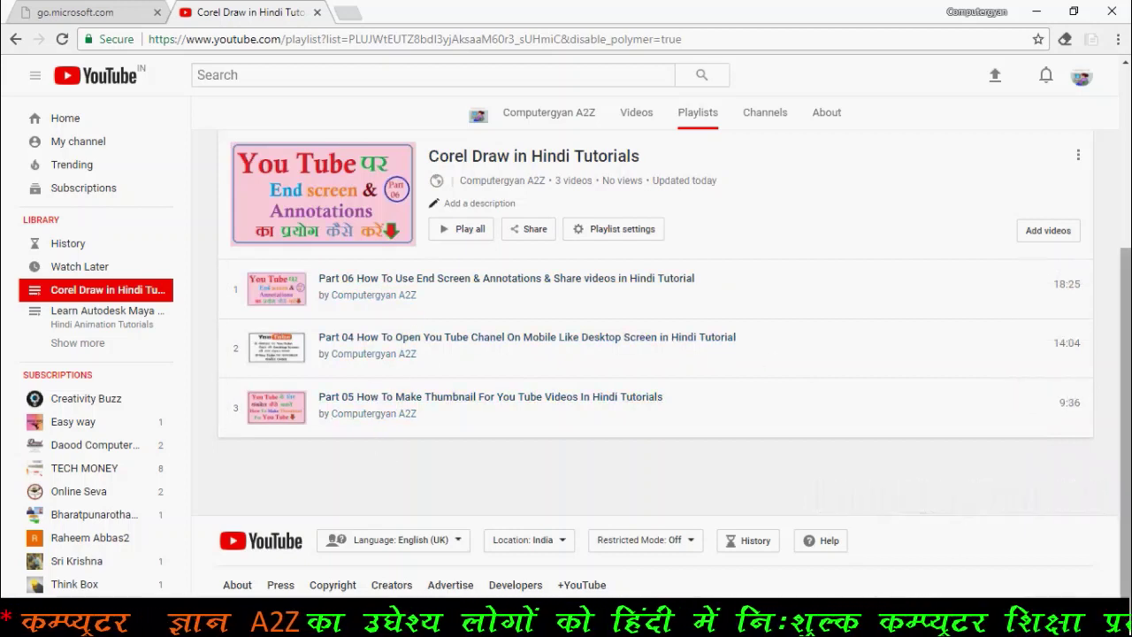
pyautogui.click(1057, 274)
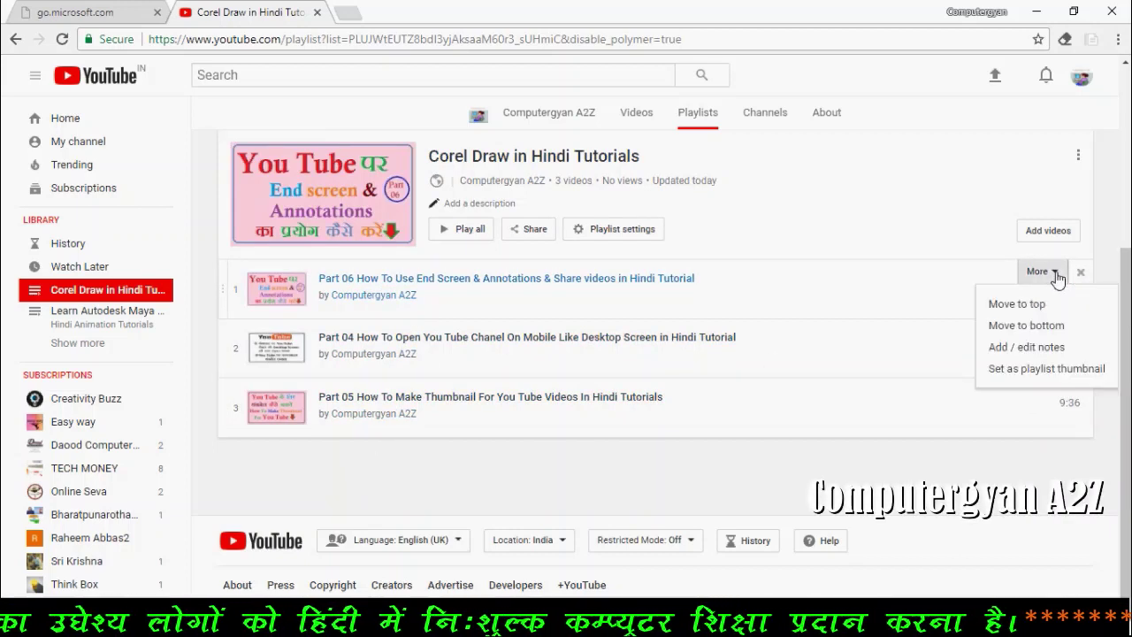
pyautogui.click(1036, 327)
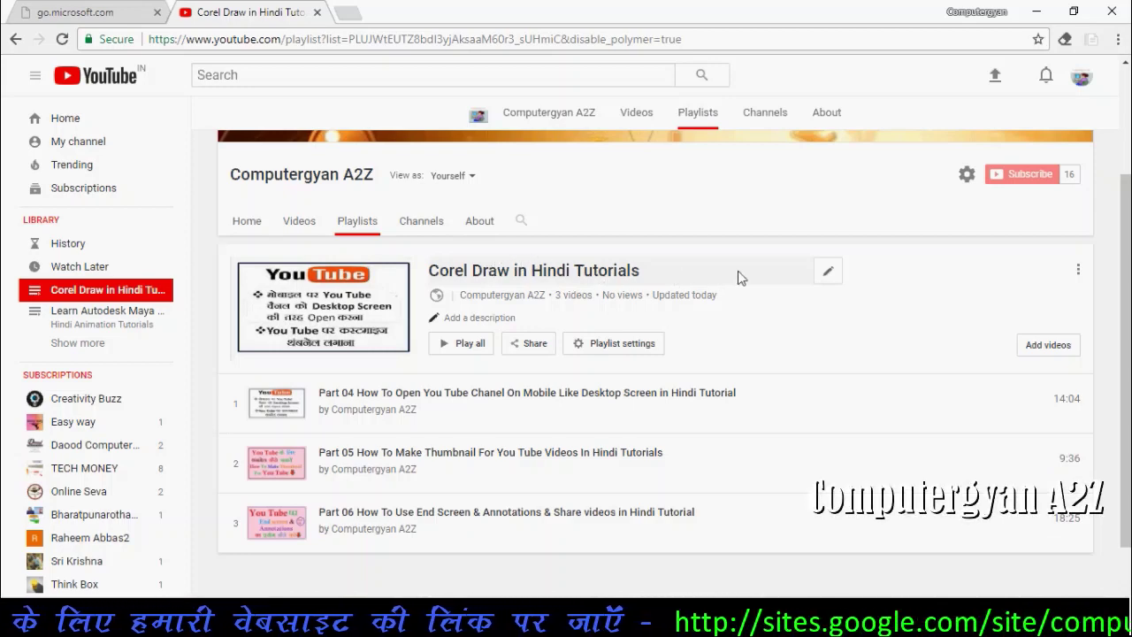
pyautogui.click(829, 274)
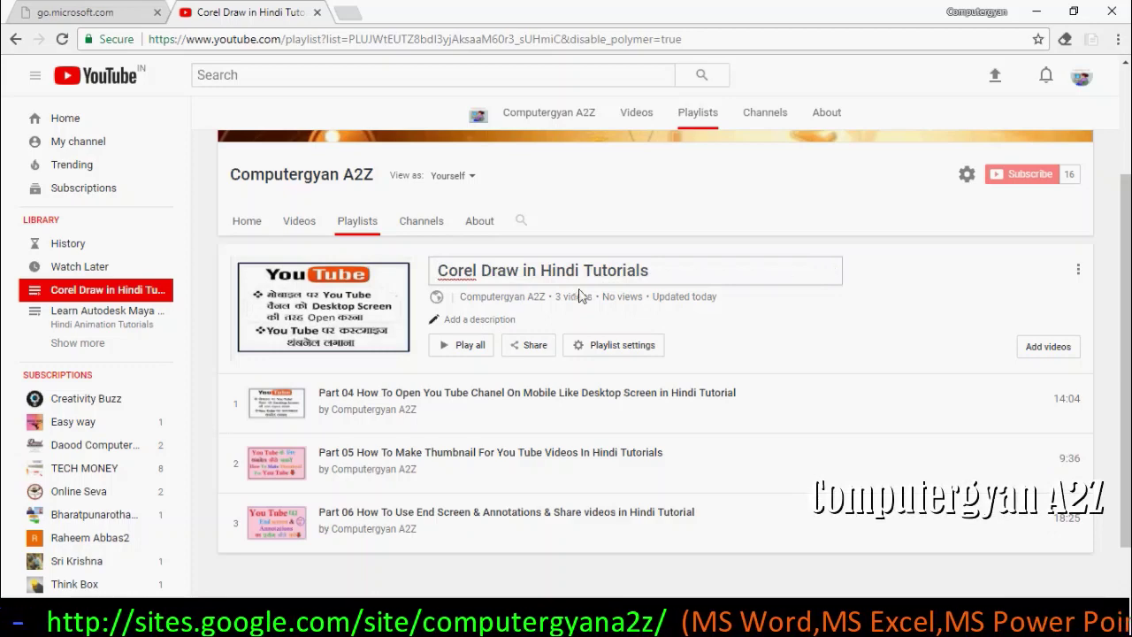
pyautogui.click(458, 276)
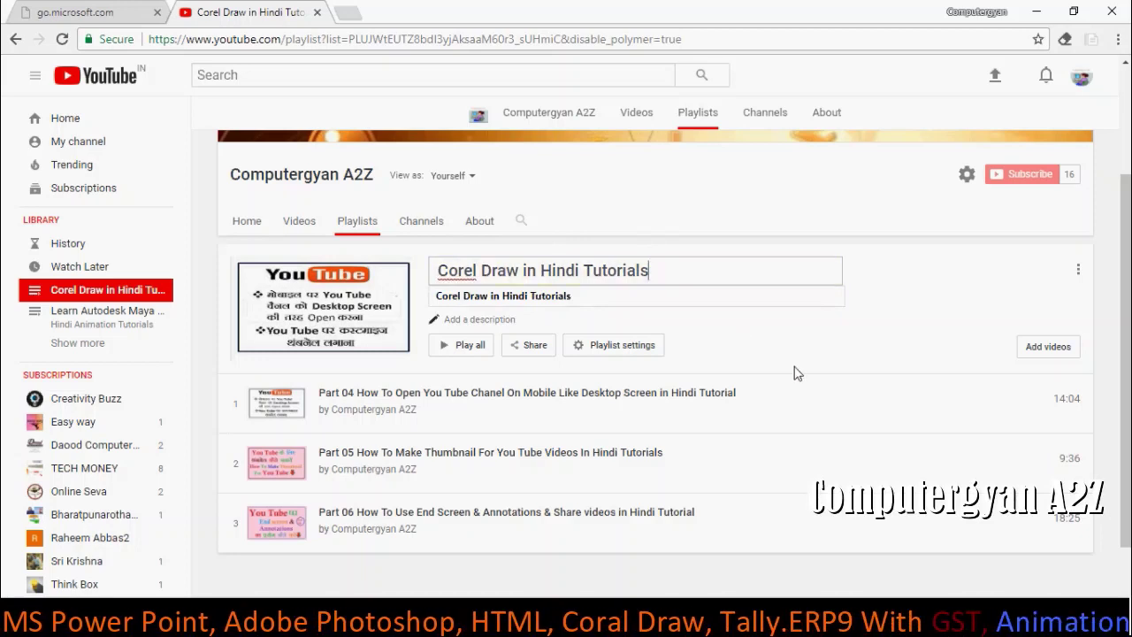
pyautogui.click(873, 339)
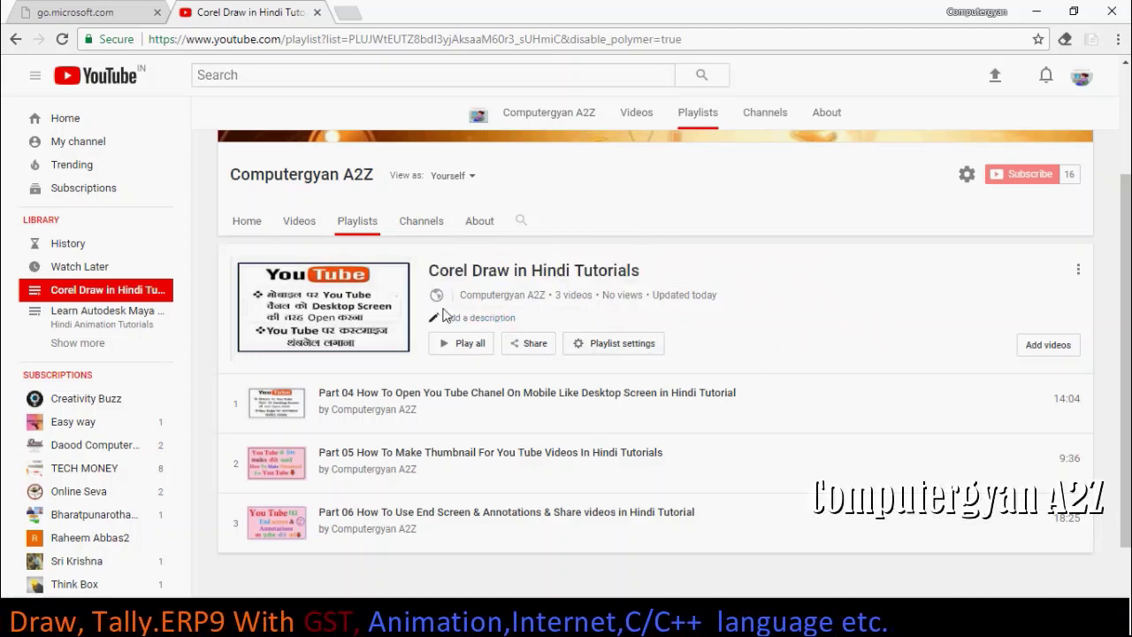
pyautogui.scroll(2, 805, 327)
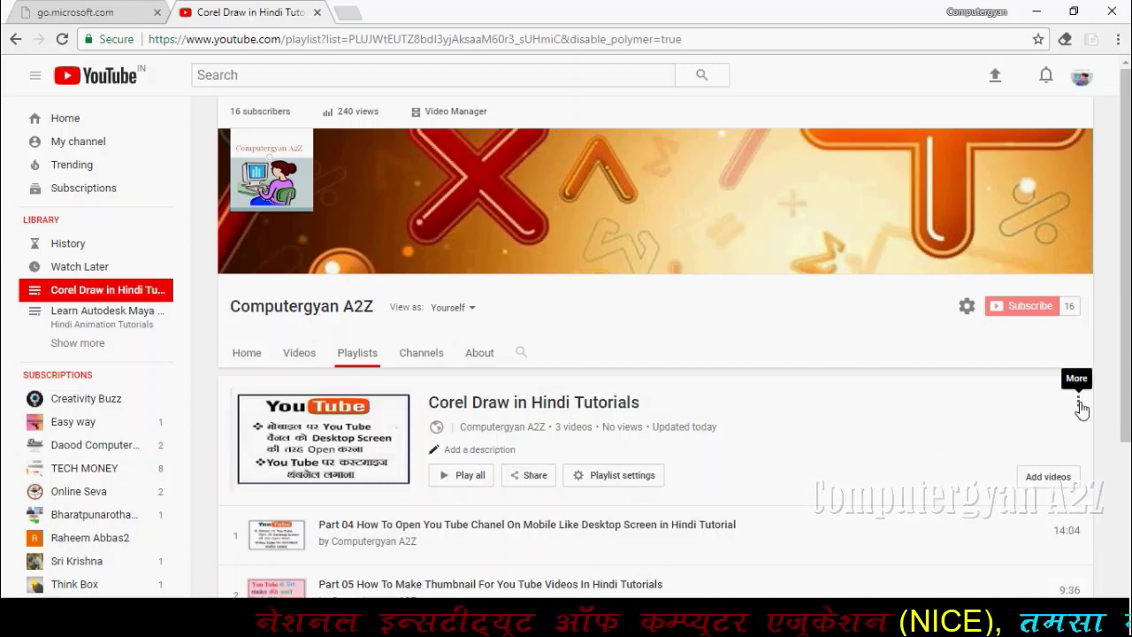
pyautogui.click(1078, 403)
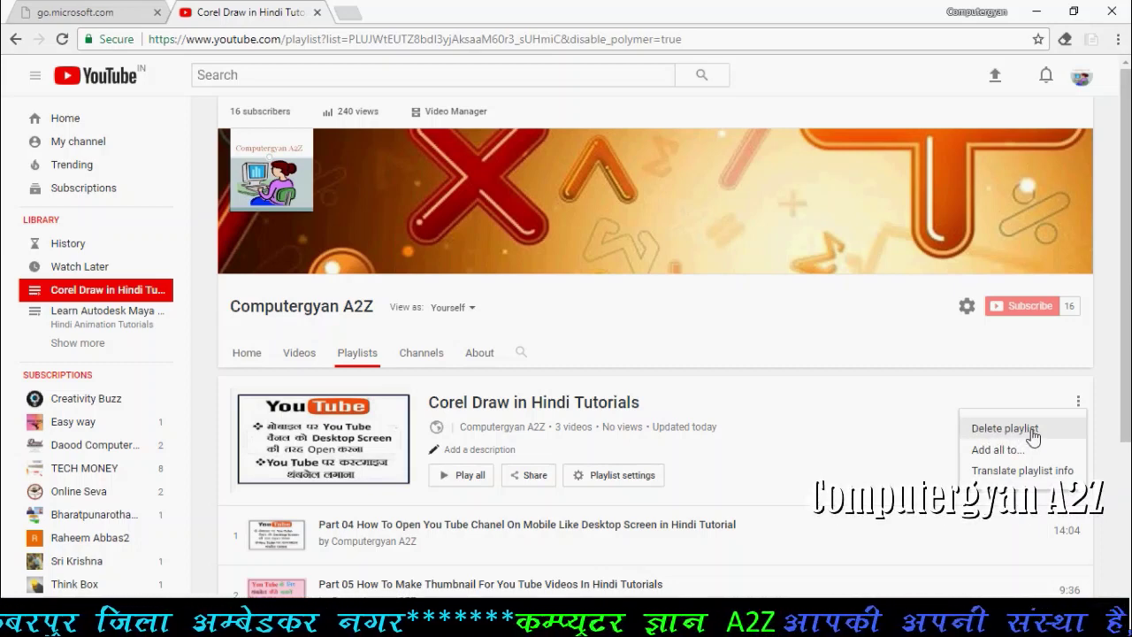
pyautogui.click(902, 405)
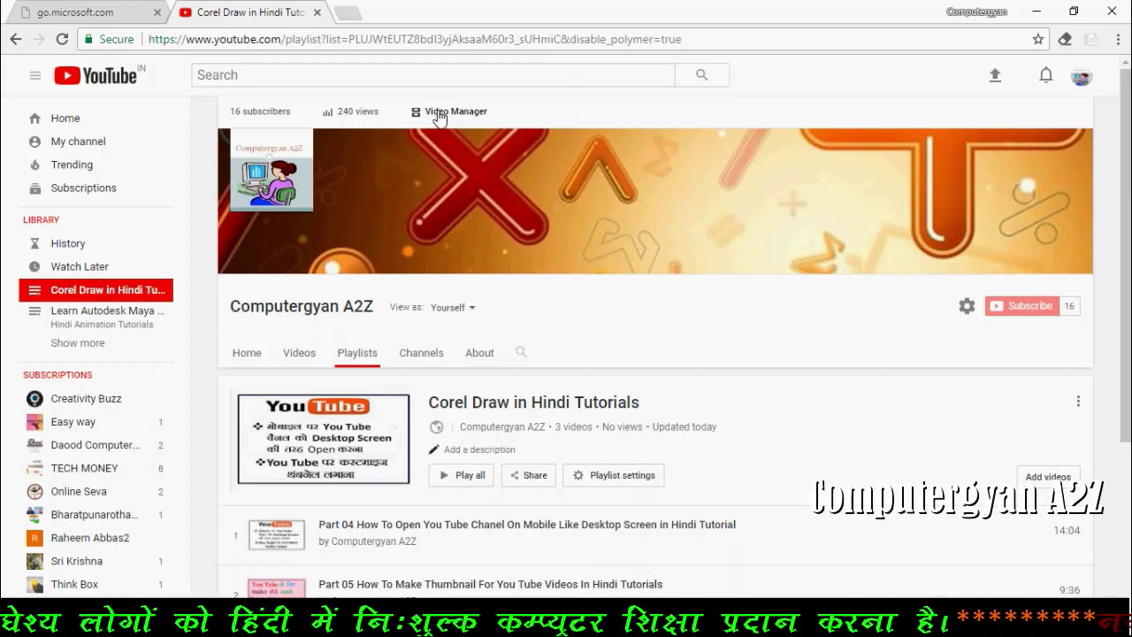
# Open Video Manager's Videos list and scroll through all 19 uploads and back up
pyautogui.click(437, 115)
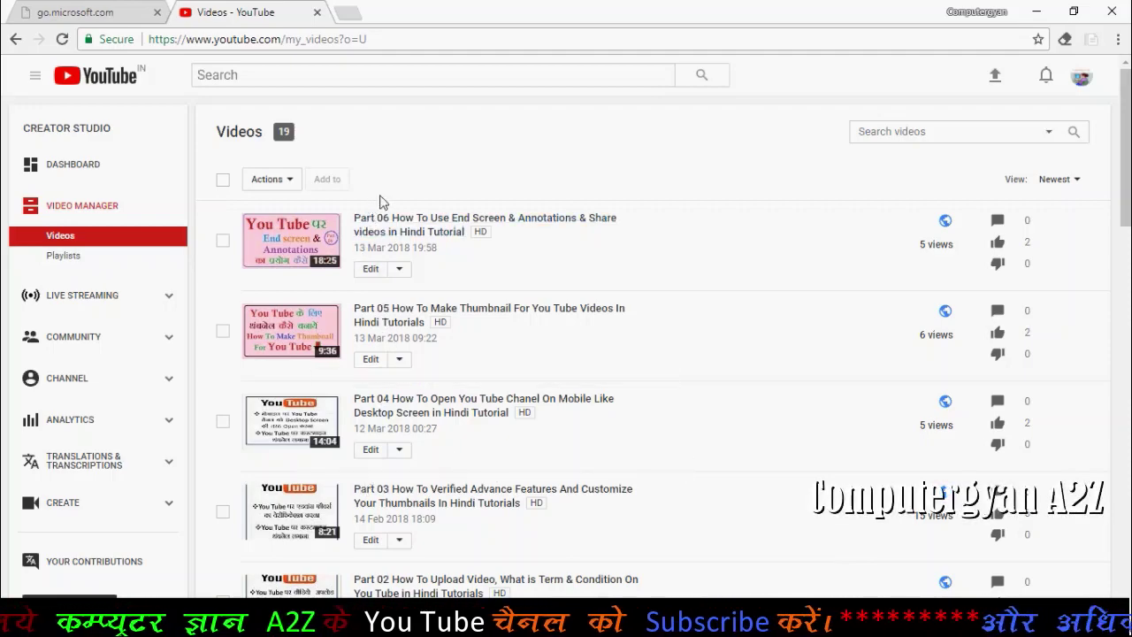
pyautogui.scroll(-10, 467, 373)
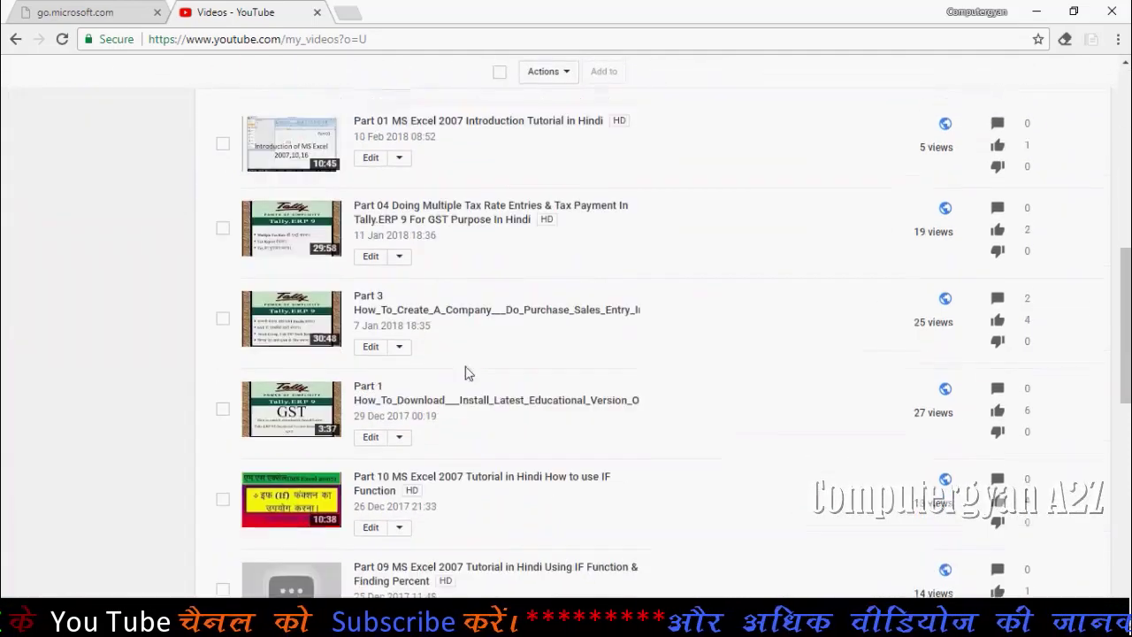
pyautogui.scroll(-2, 467, 374)
pyautogui.scroll(-4, 466, 374)
pyautogui.scroll(-1, 467, 374)
pyautogui.scroll(-2, 467, 374)
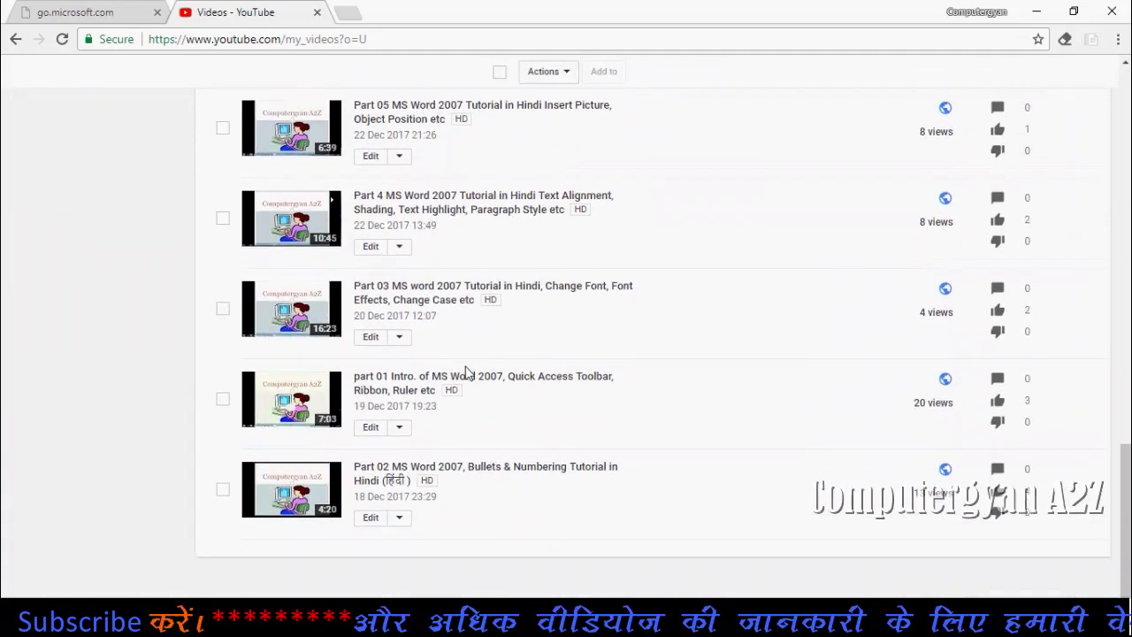
pyautogui.scroll(3, 467, 371)
pyautogui.scroll(7, 467, 371)
pyautogui.scroll(10, 466, 372)
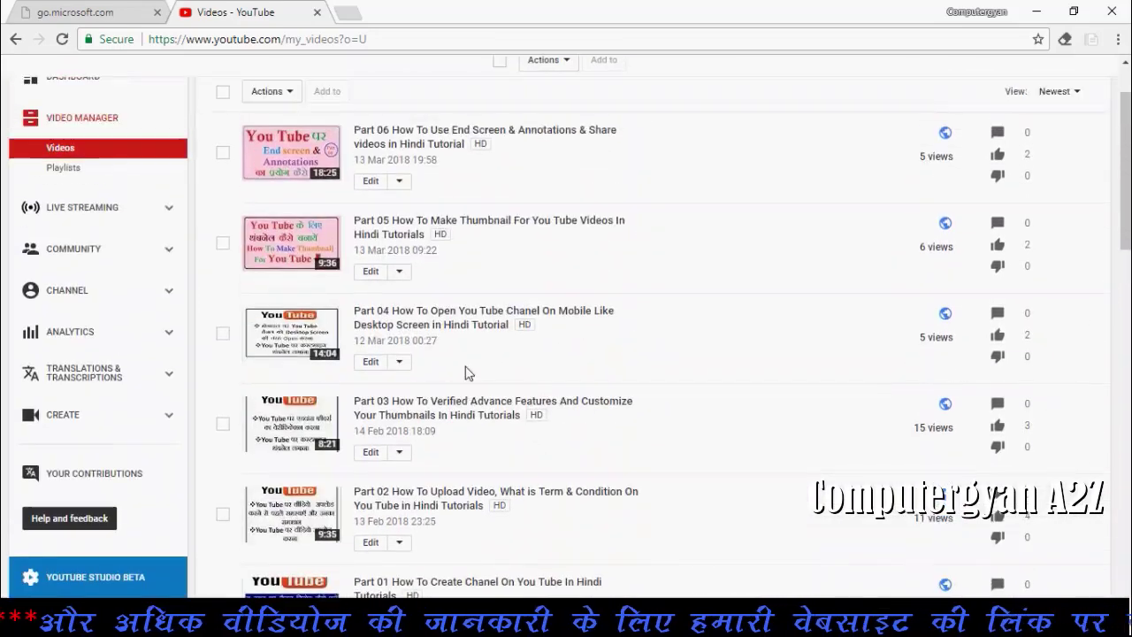
pyautogui.scroll(1, 467, 371)
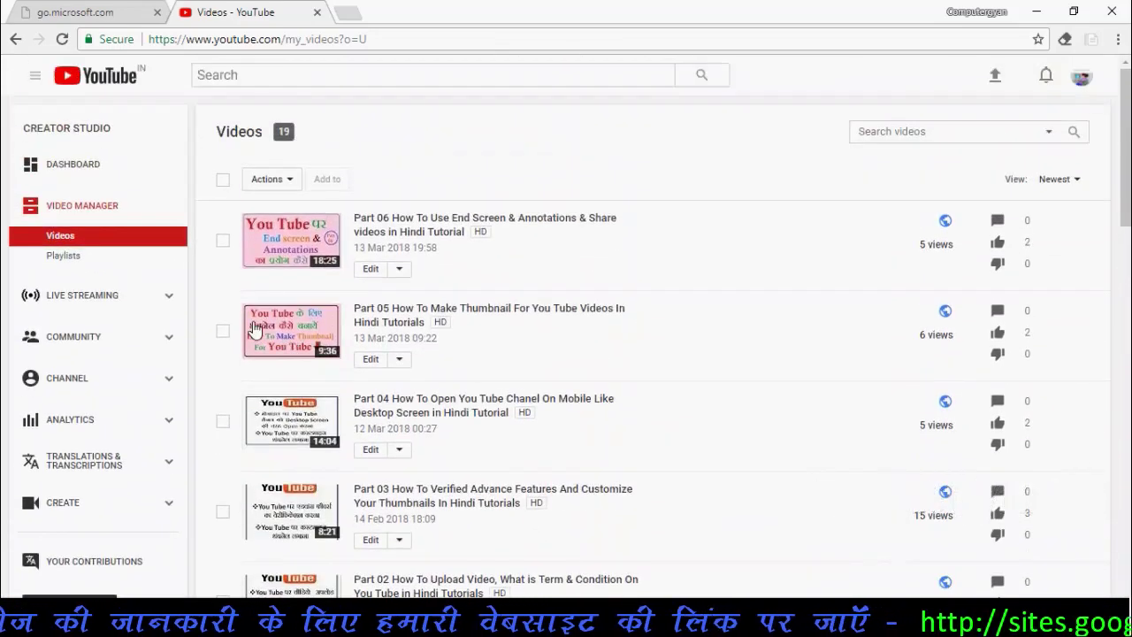
# From the Playlists list, open 'Corel Draw in Hindi Tutorials', showing Parts 04, 05 and 06
pyautogui.click(58, 260)
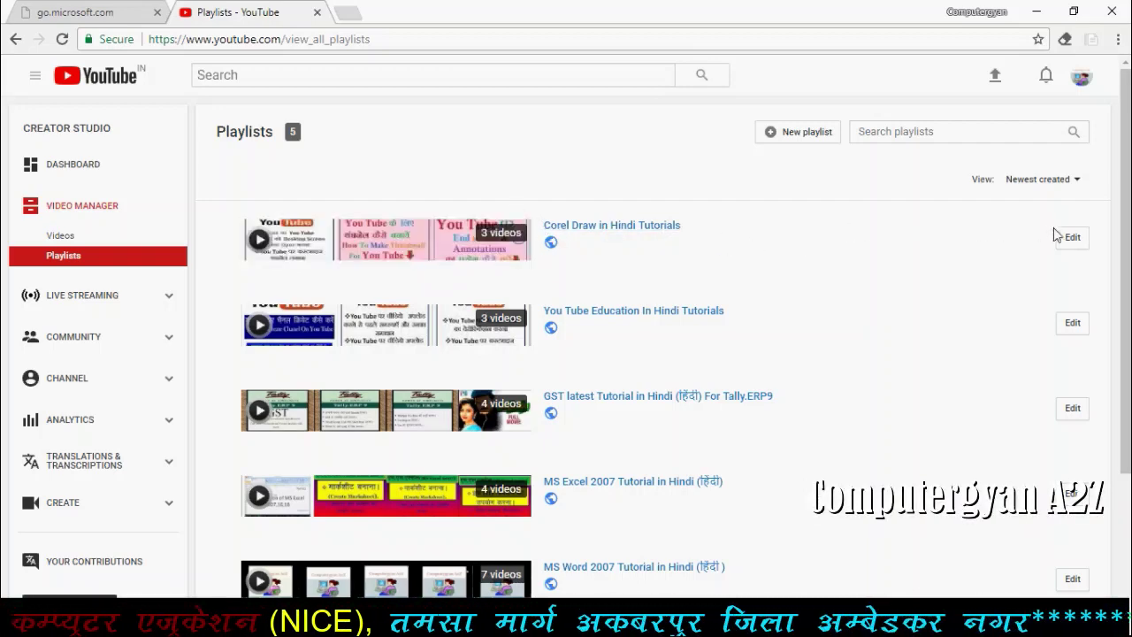
pyautogui.click(1073, 247)
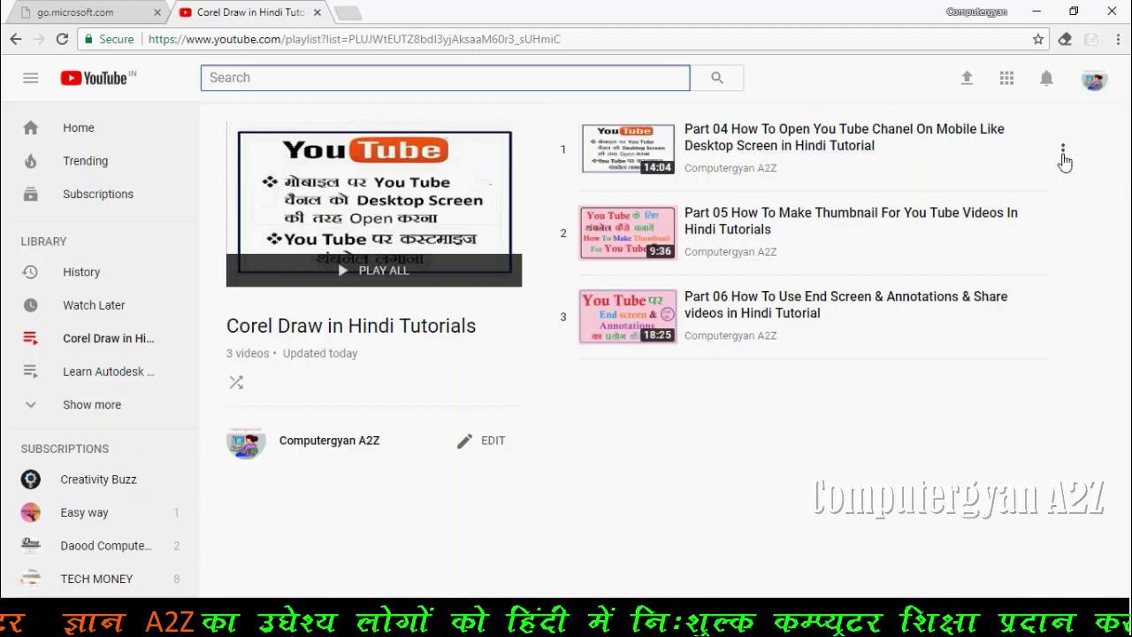
# Remove Part 04 from the playlist, leaving Parts 05 and 06, and open its edit page
pyautogui.click(1062, 154)
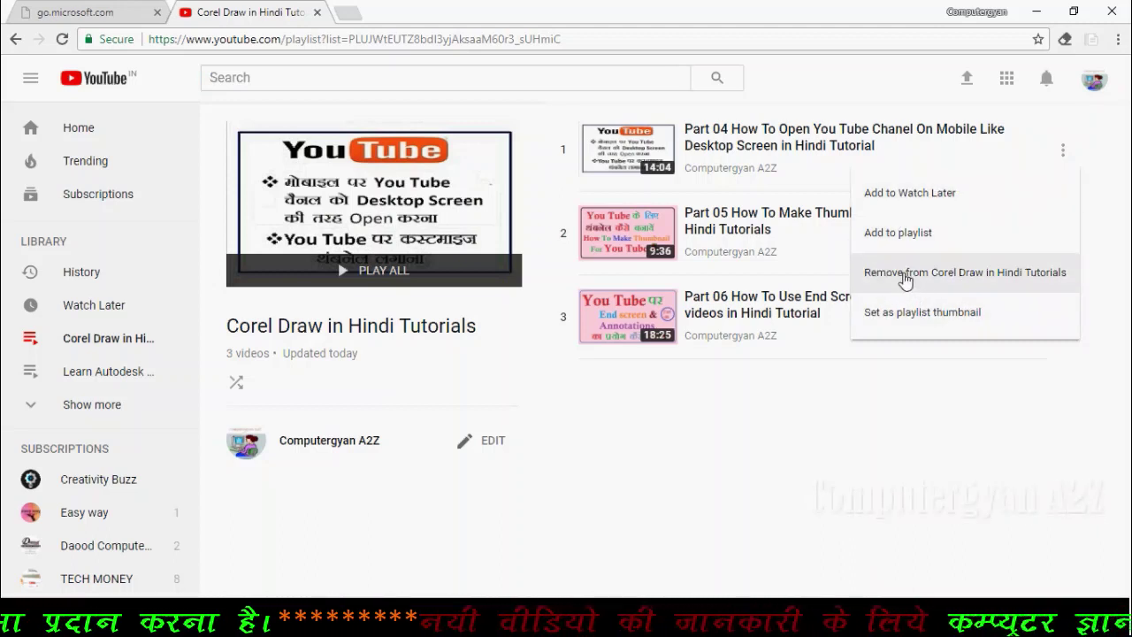
pyautogui.click(904, 275)
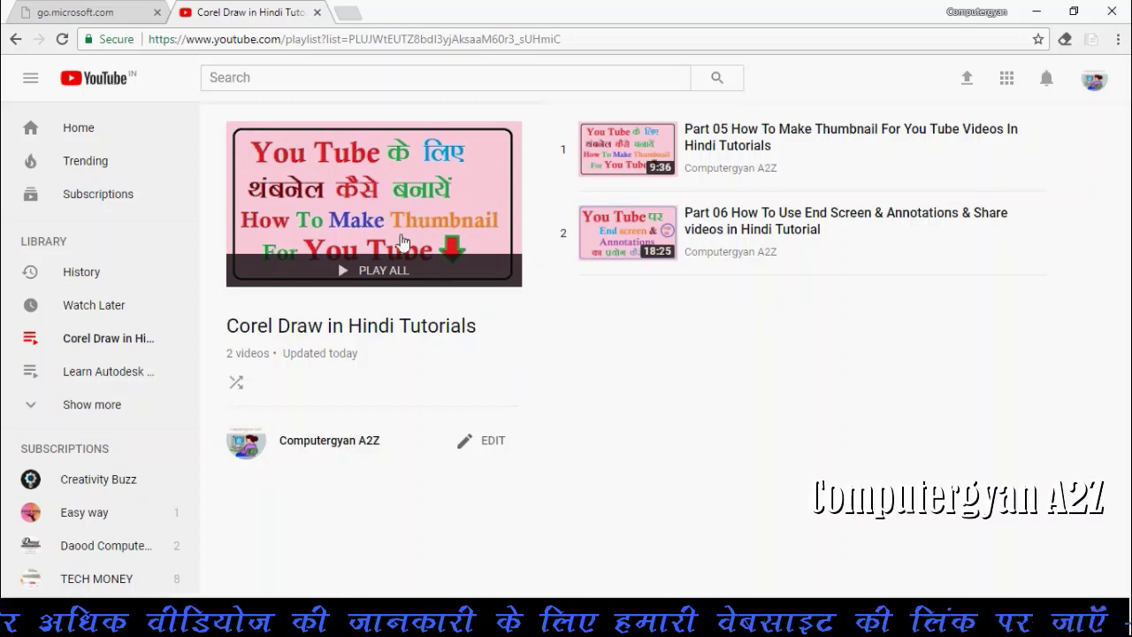
pyautogui.click(492, 446)
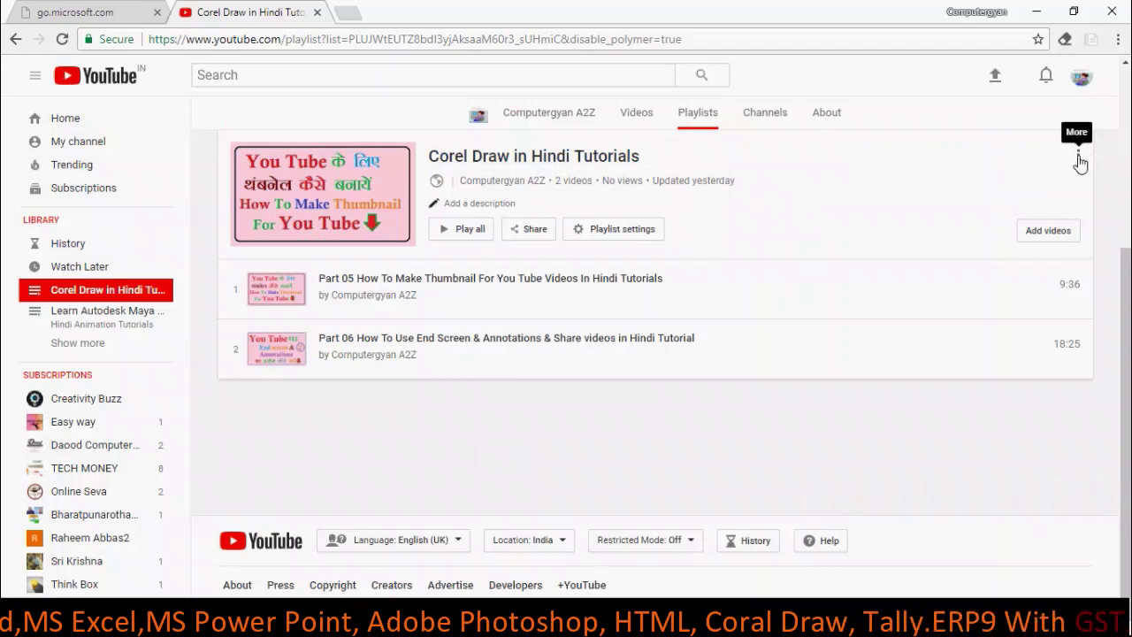
# Delete the 'Corel Draw in Hindi Tutorials' playlist from its More menu and confirm the deletion
pyautogui.click(1079, 159)
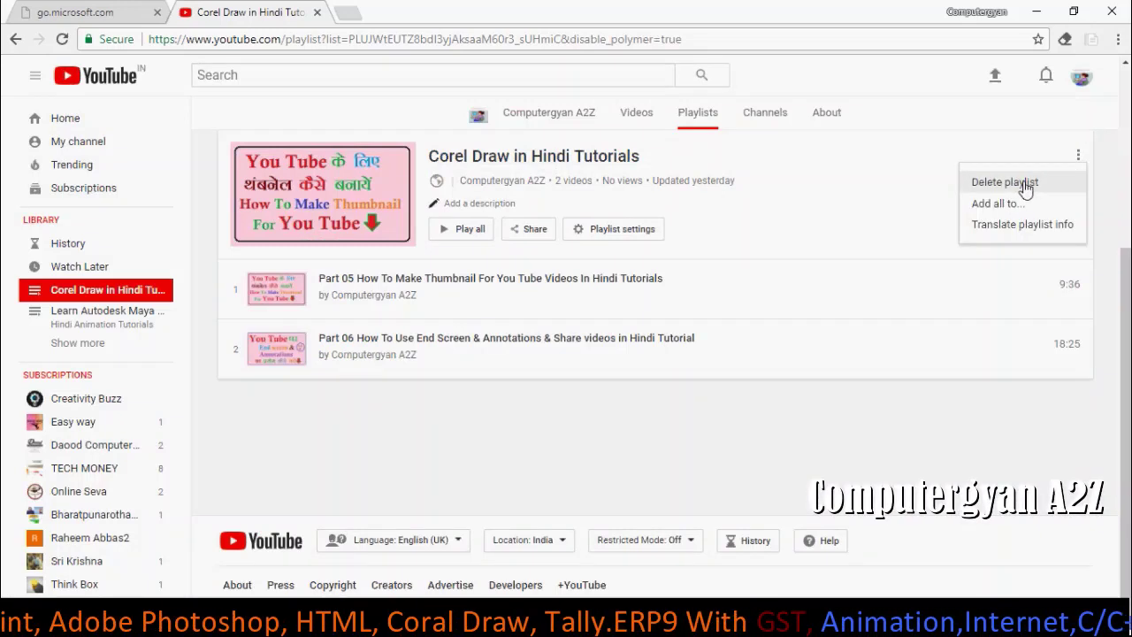
pyautogui.click(1024, 184)
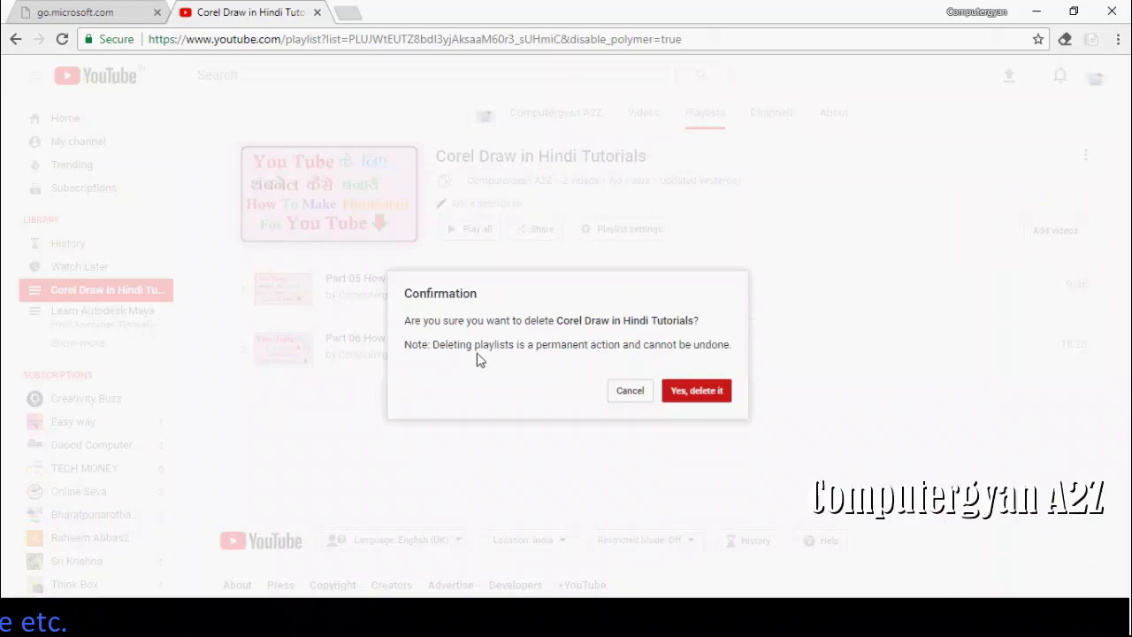
pyautogui.click(690, 396)
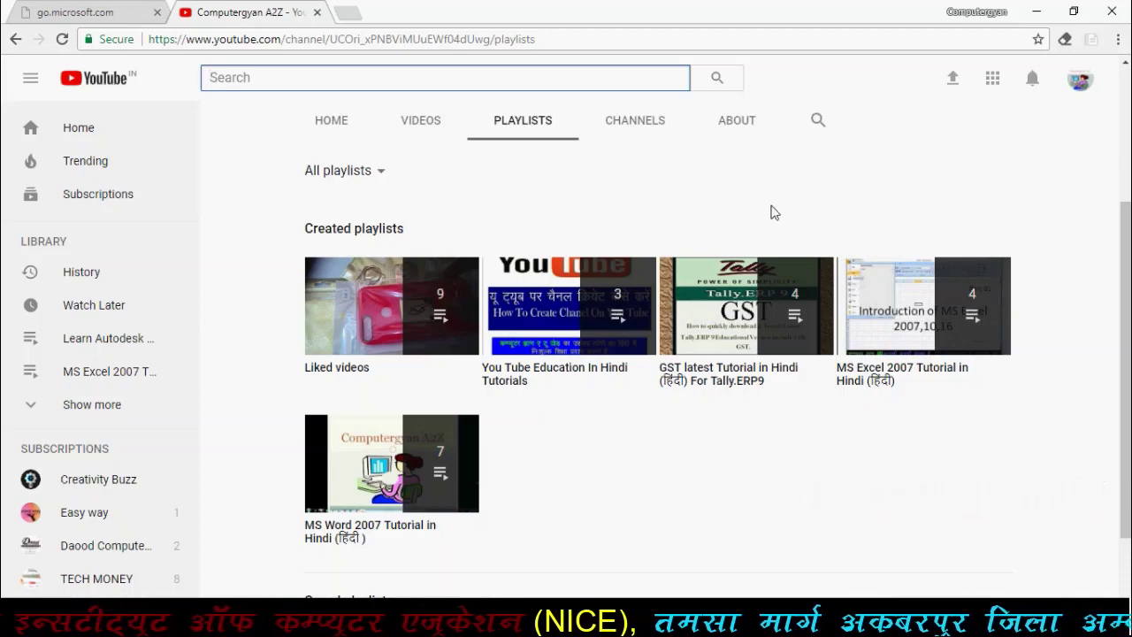
# Go from the account menu to the Creator Studio Dashboard, then into Video Manager
pyautogui.moveTo(569, 313)
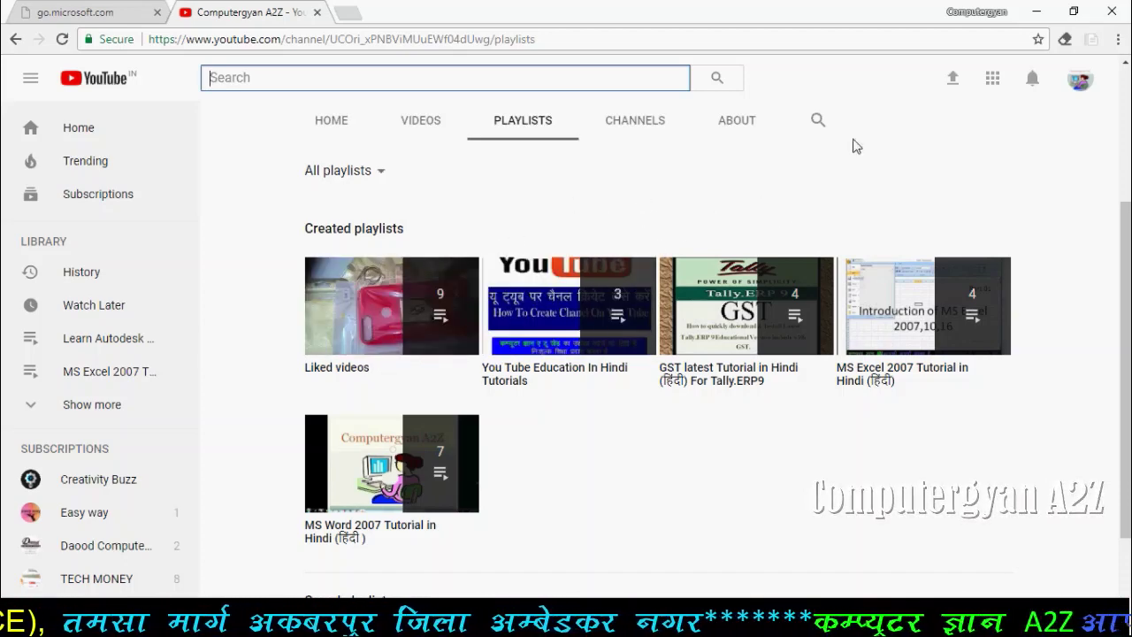
pyautogui.click(1078, 89)
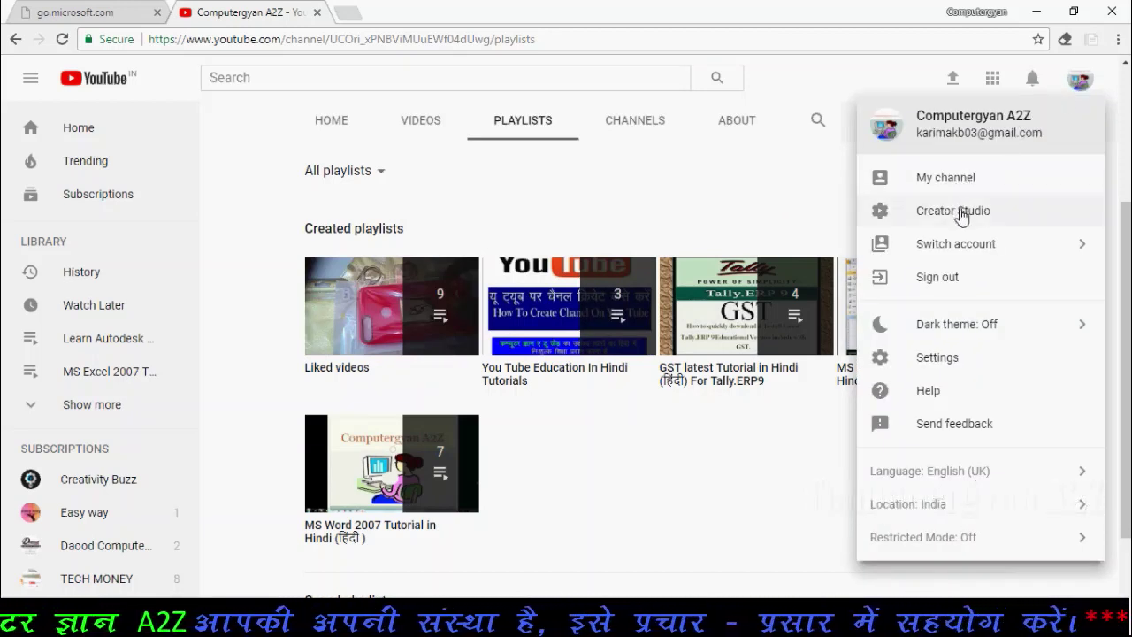
pyautogui.click(962, 212)
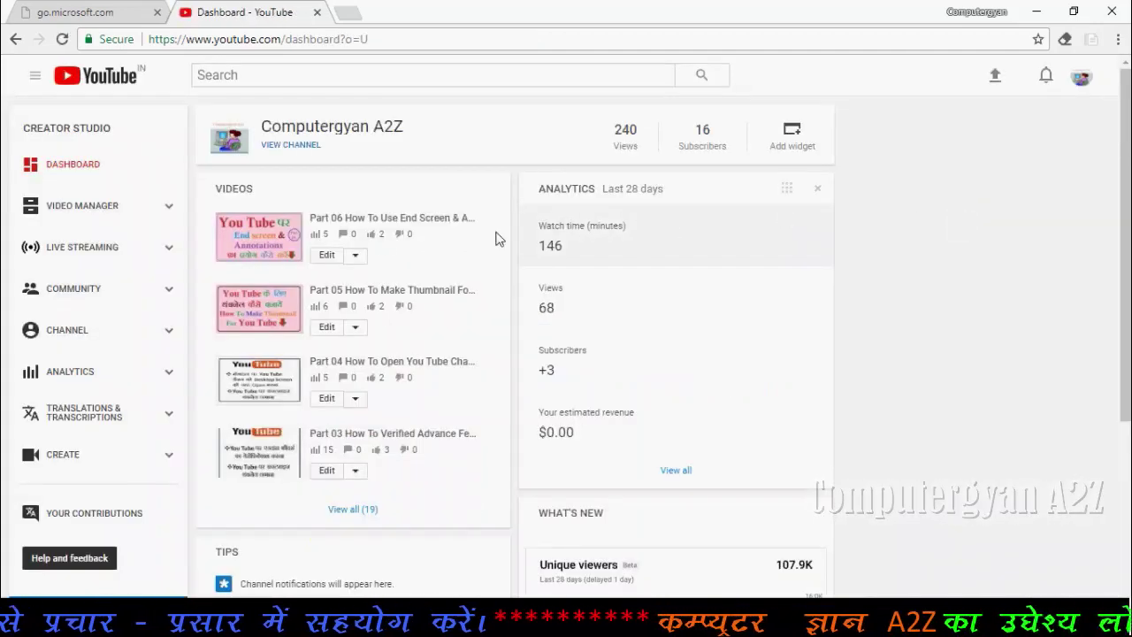
pyautogui.click(81, 209)
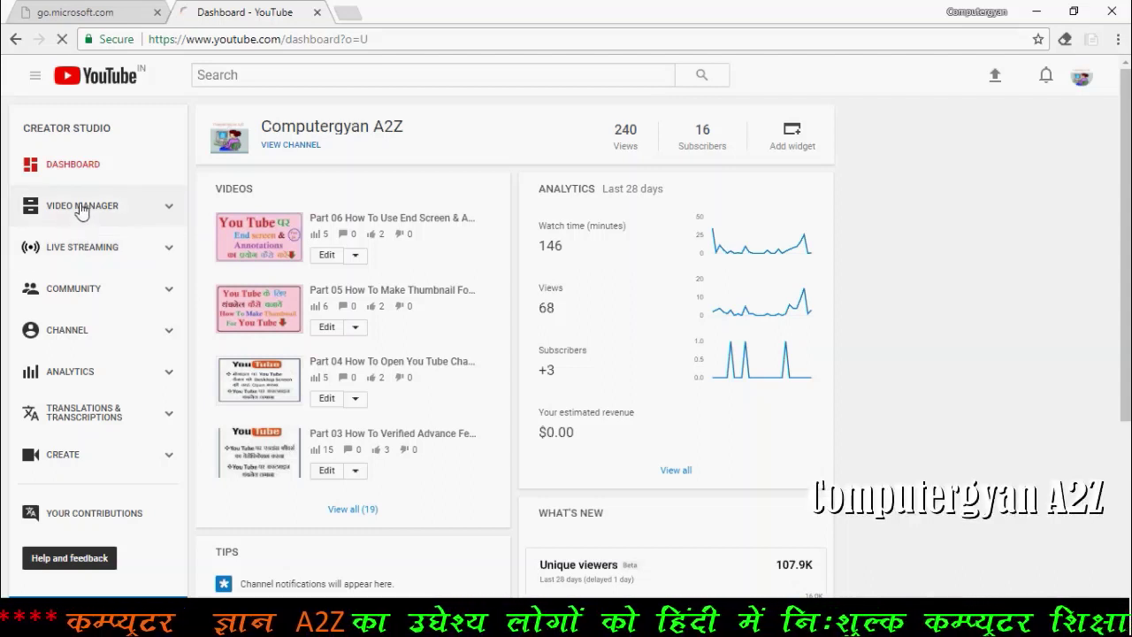